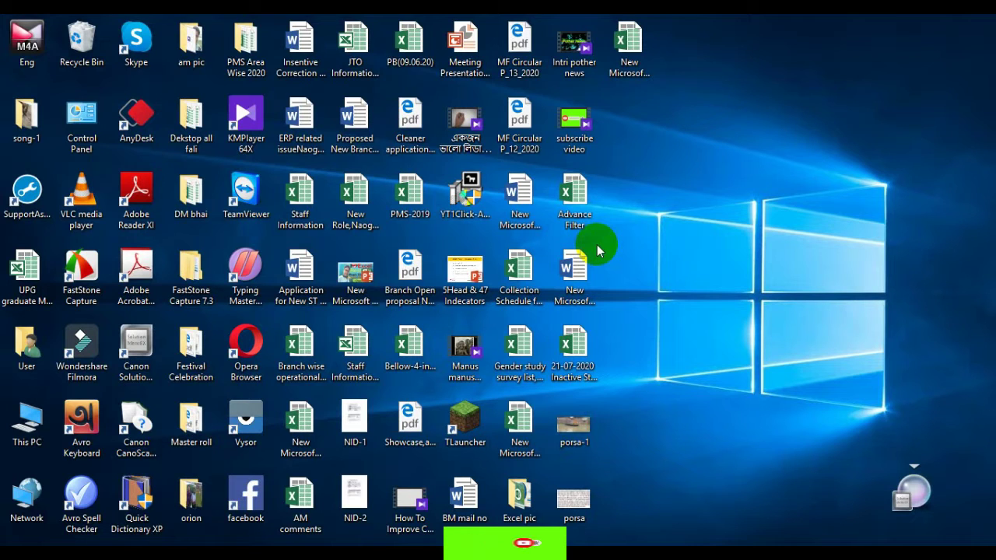
- Open the workbook New Microsoft Excel Worksheet (3) from the desktop
click(592, 415)
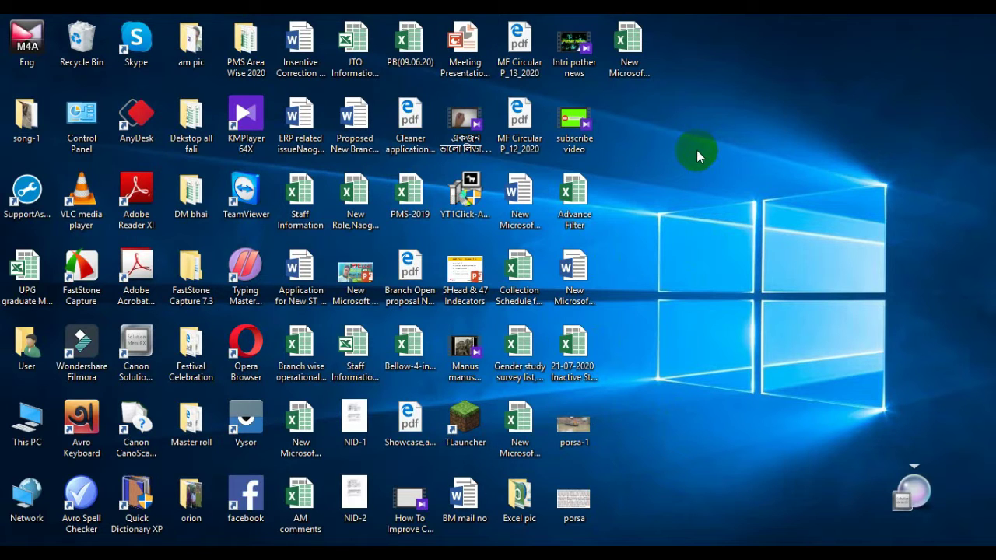
click(630, 43)
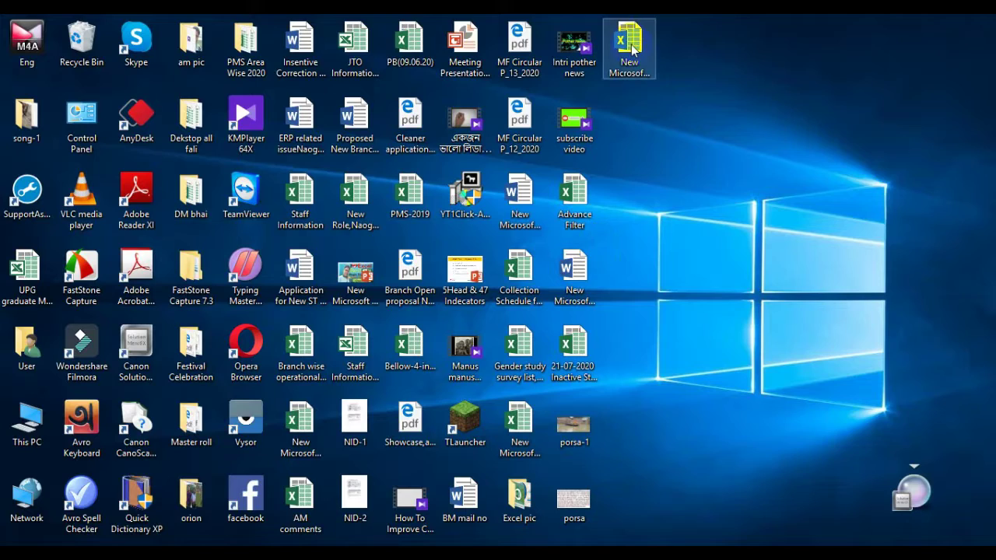
click(630, 43)
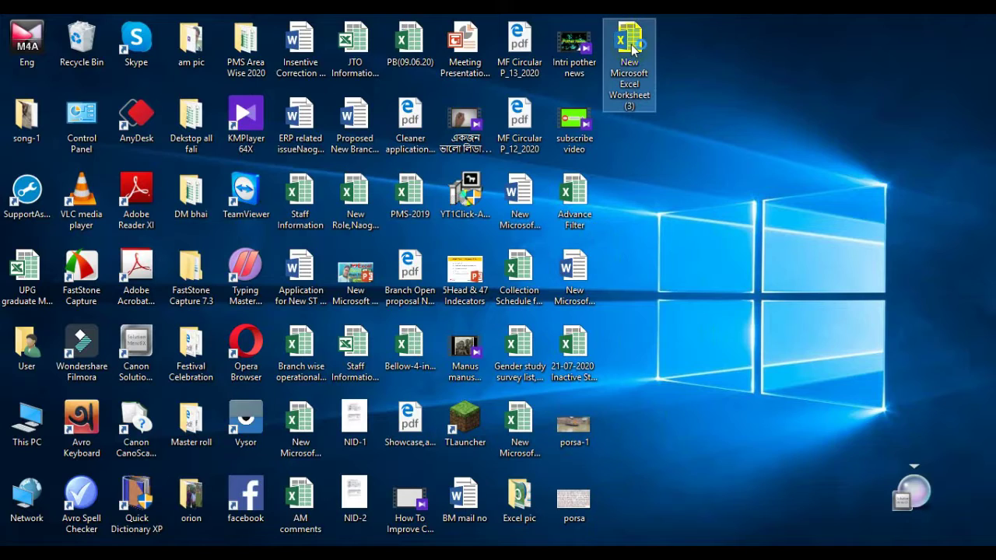
double_click(632, 48)
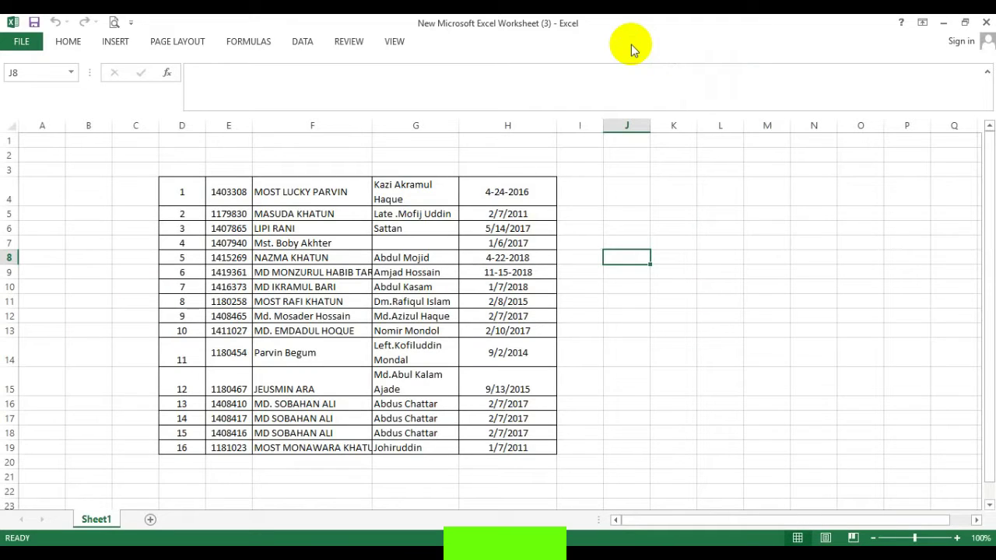
- Examine the names and dates in columns F to H of the table on Sheet1
click(633, 306)
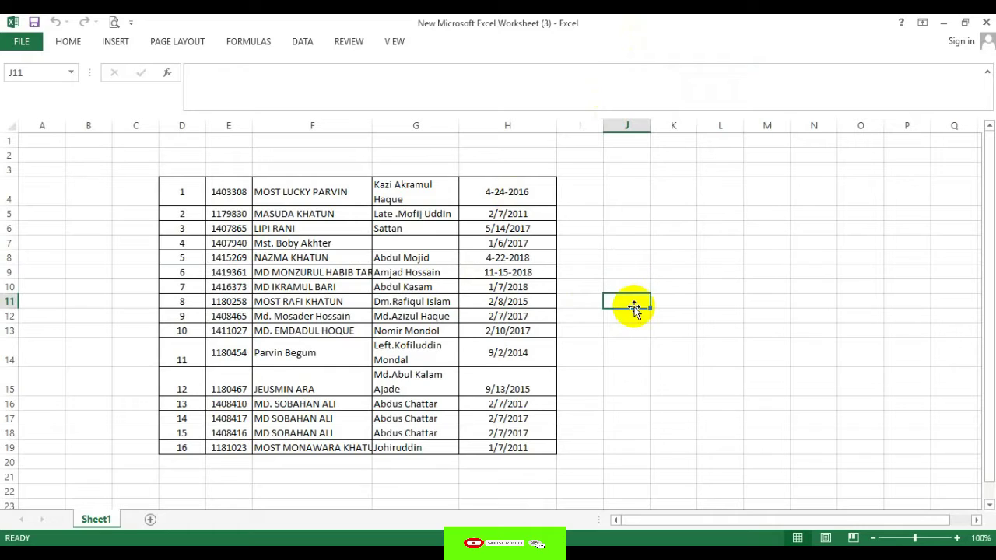
click(314, 296)
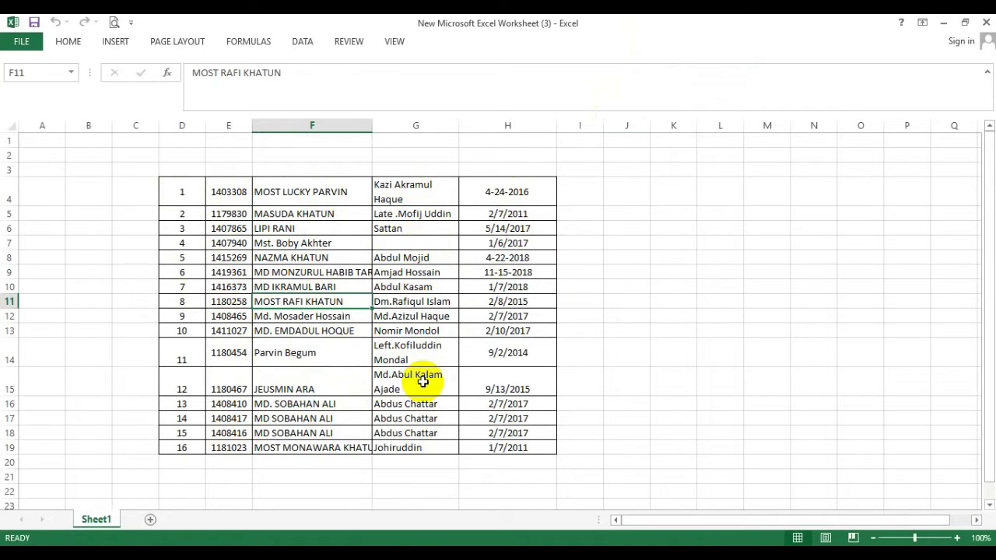
click(513, 193)
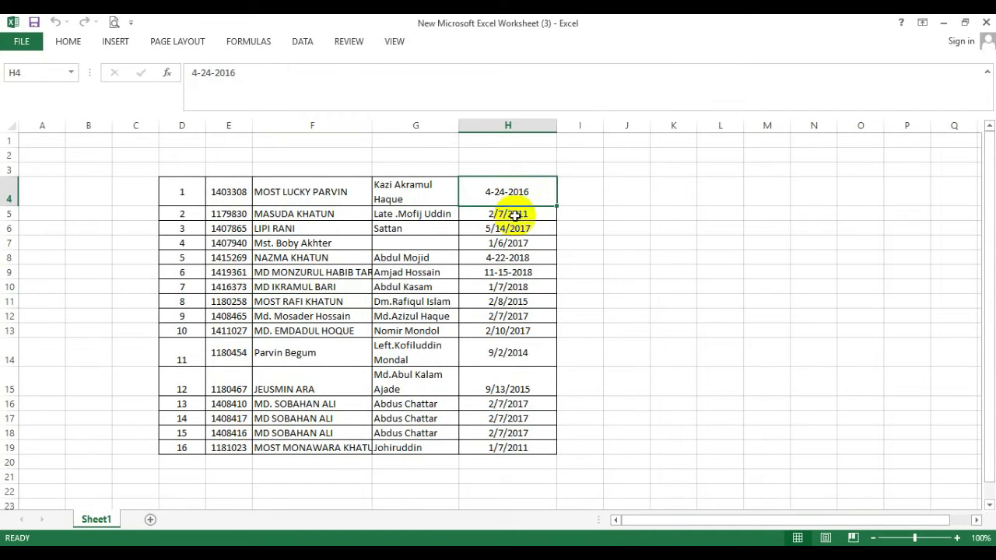
click(510, 283)
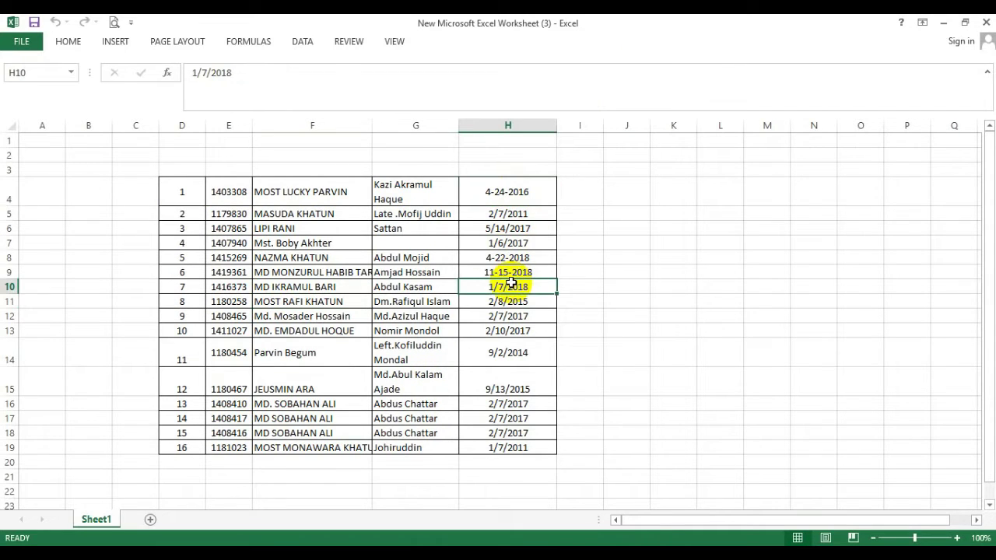
click(508, 392)
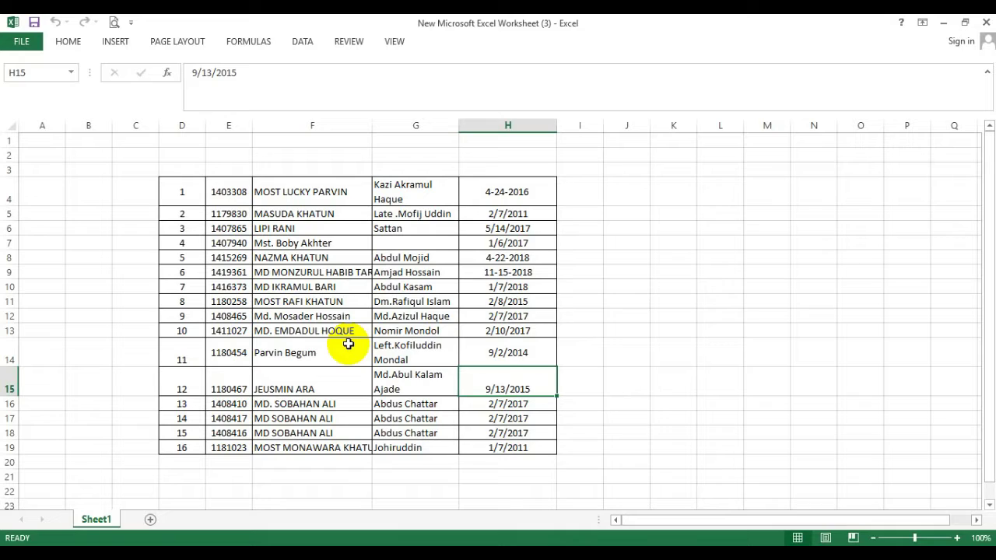
click(619, 280)
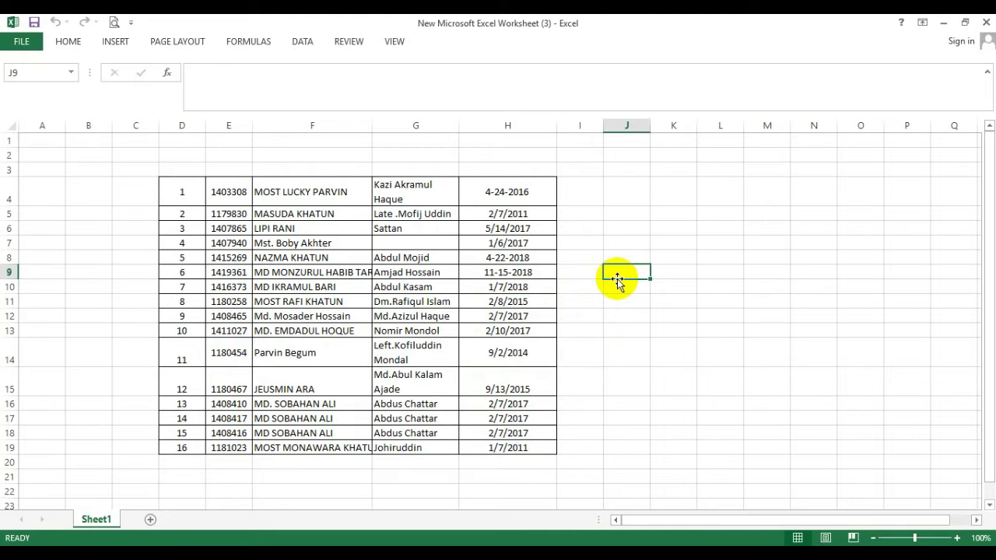
click(519, 282)
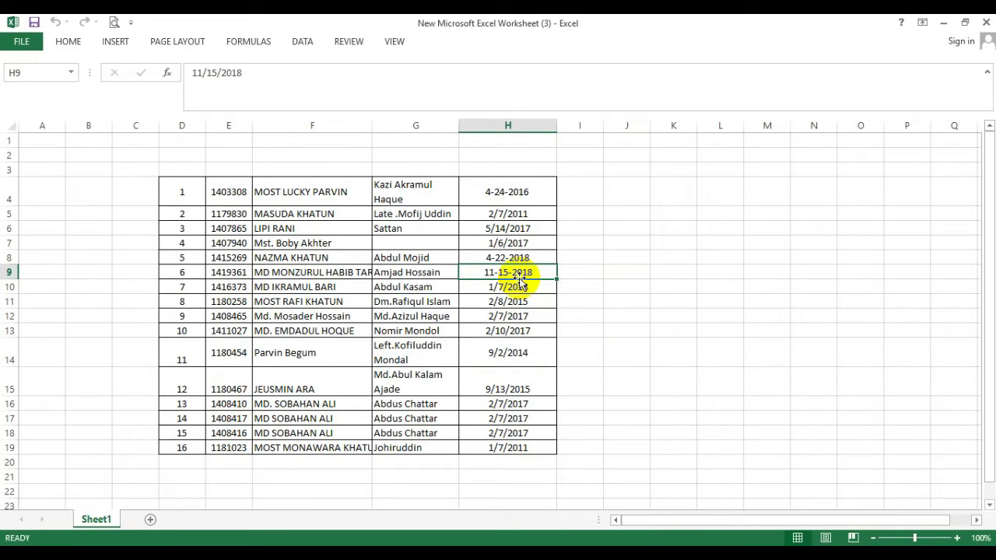
click(420, 270)
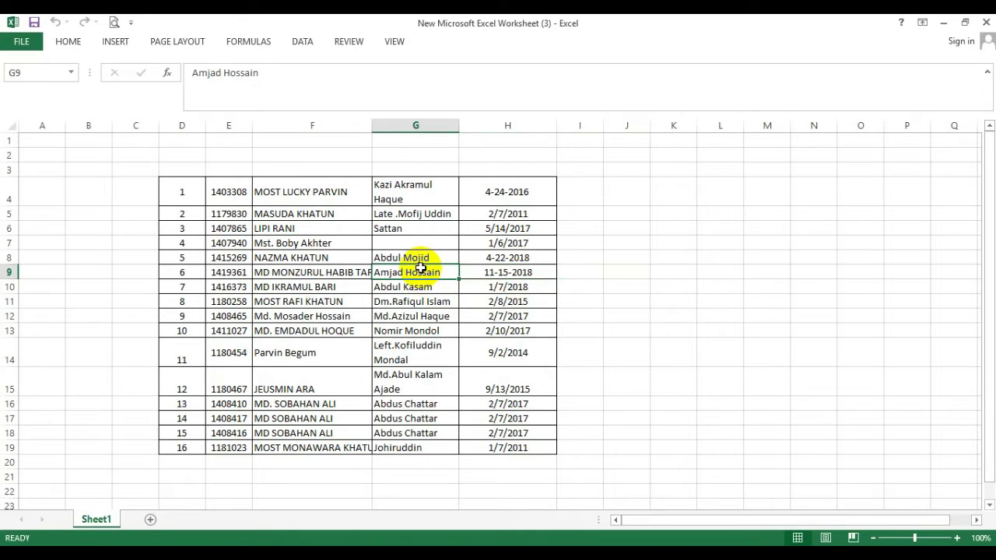
click(413, 227)
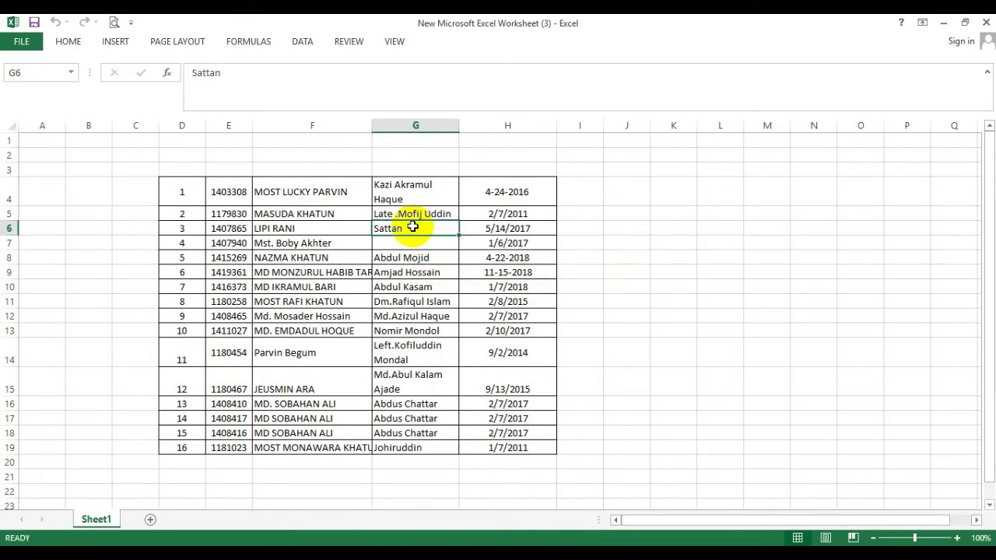
click(420, 184)
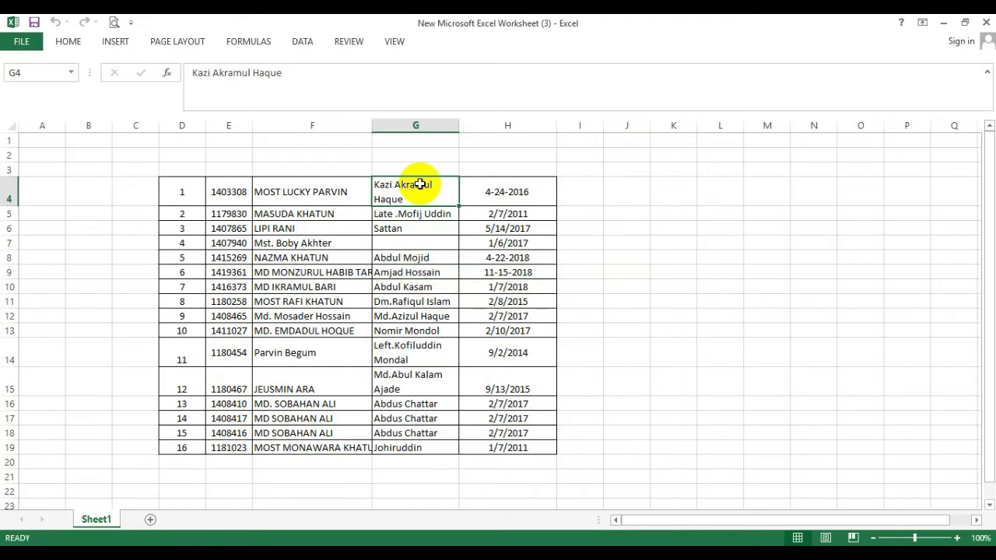
click(333, 210)
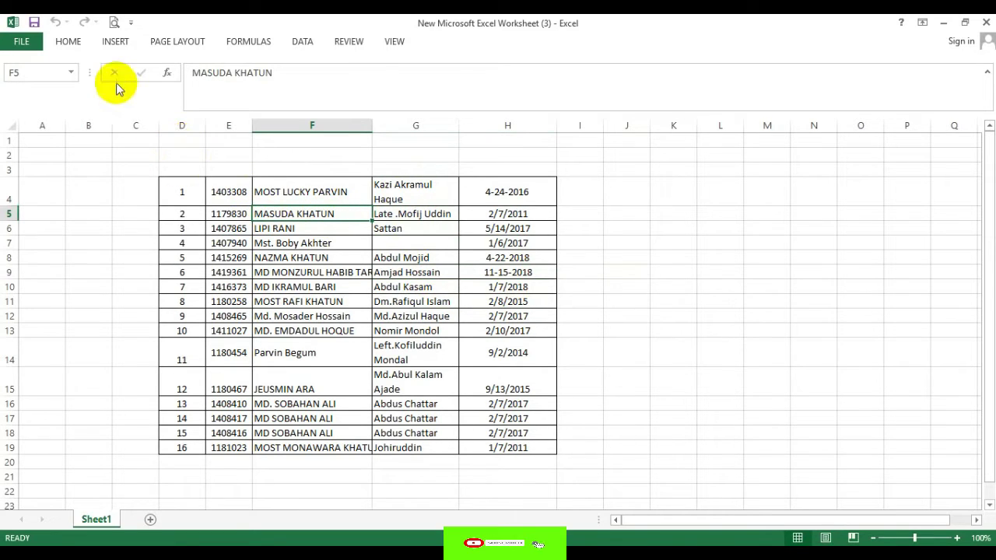
- Open the Quick Access Toolbar customization in Excel Options and list All Commands
click(29, 45)
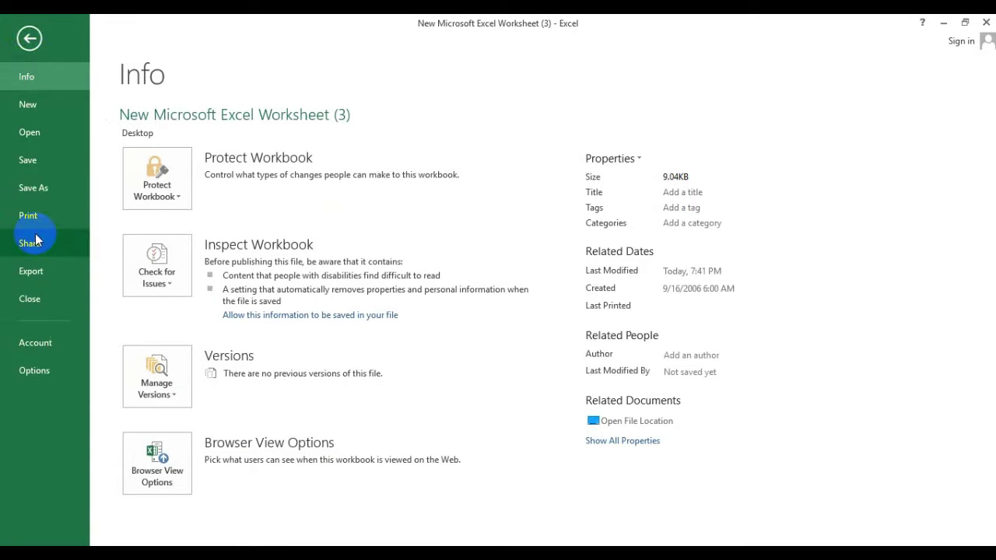
click(40, 369)
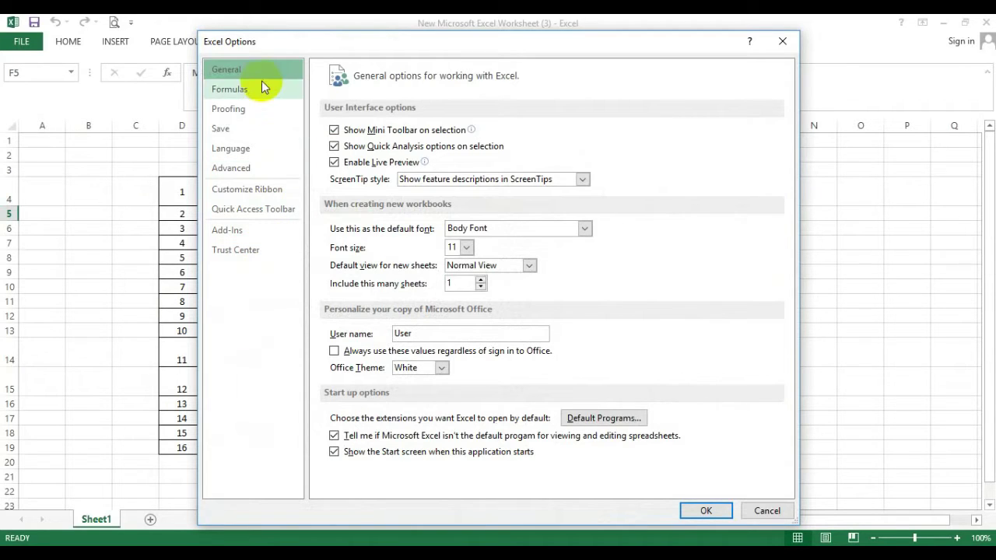
click(269, 212)
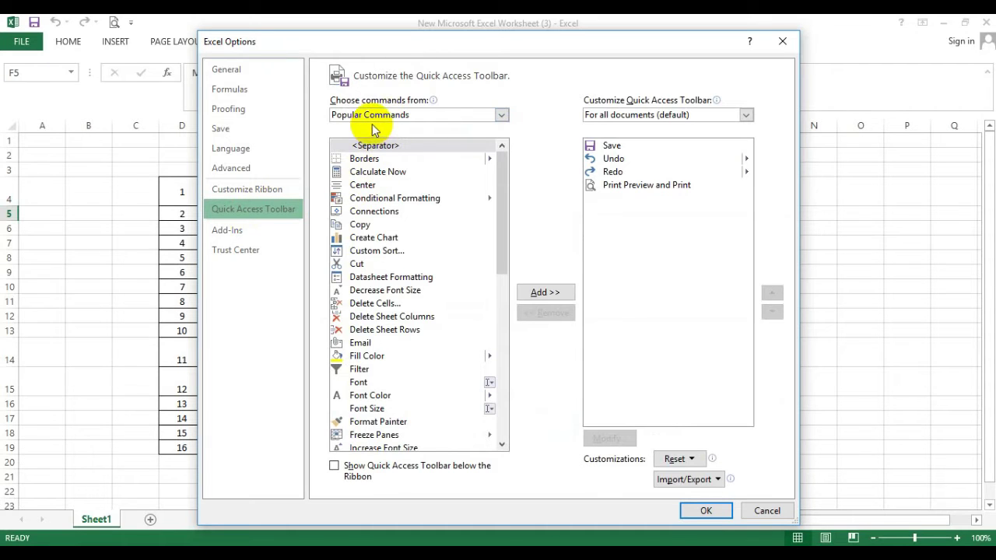
click(502, 116)
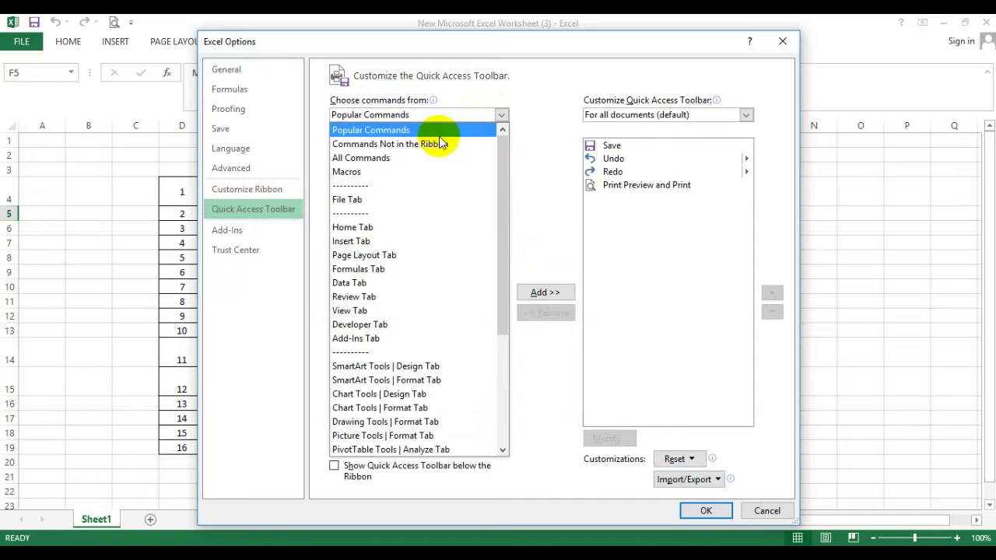
click(383, 160)
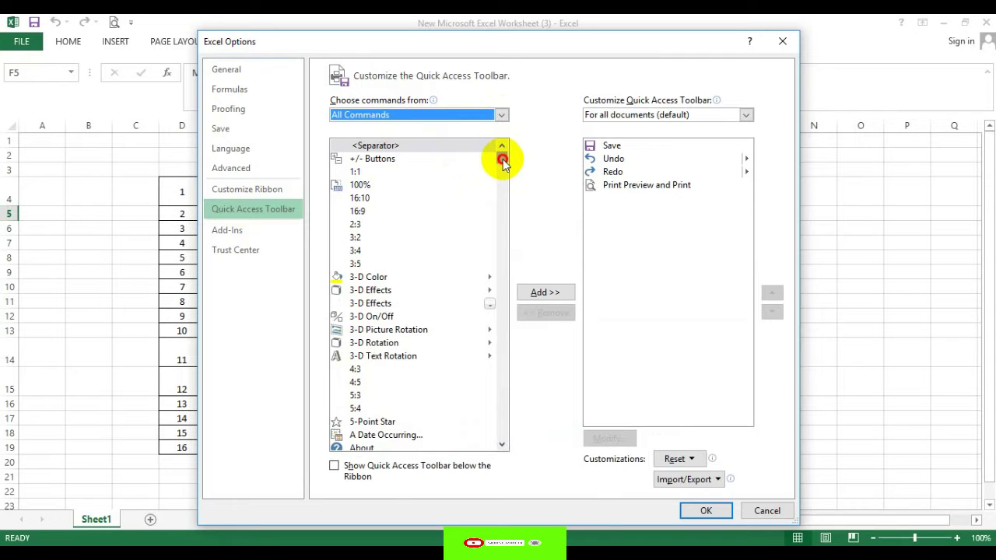
- Find the Speak Cells command and add it to the Quick Access Toolbar
drag(503, 158, 505, 348)
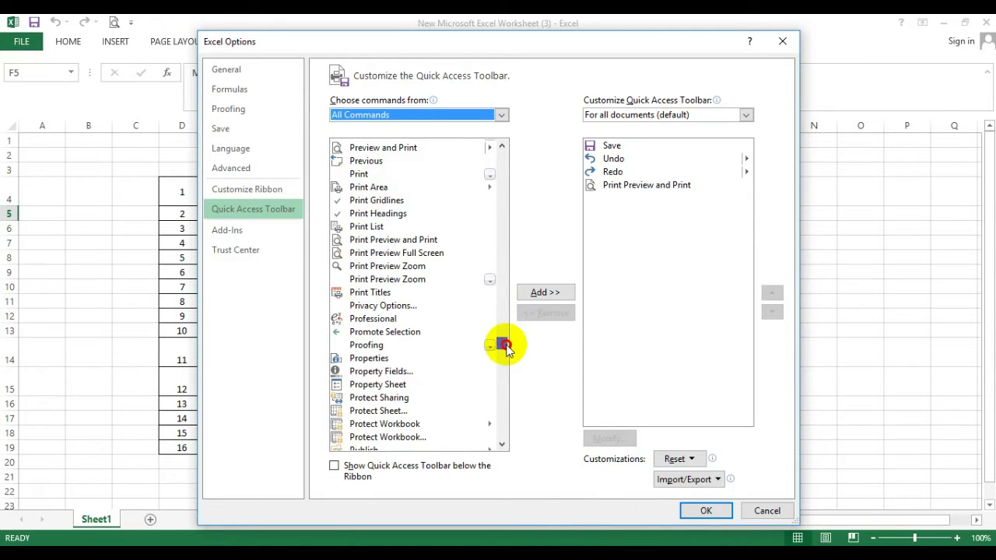
drag(505, 348, 520, 395)
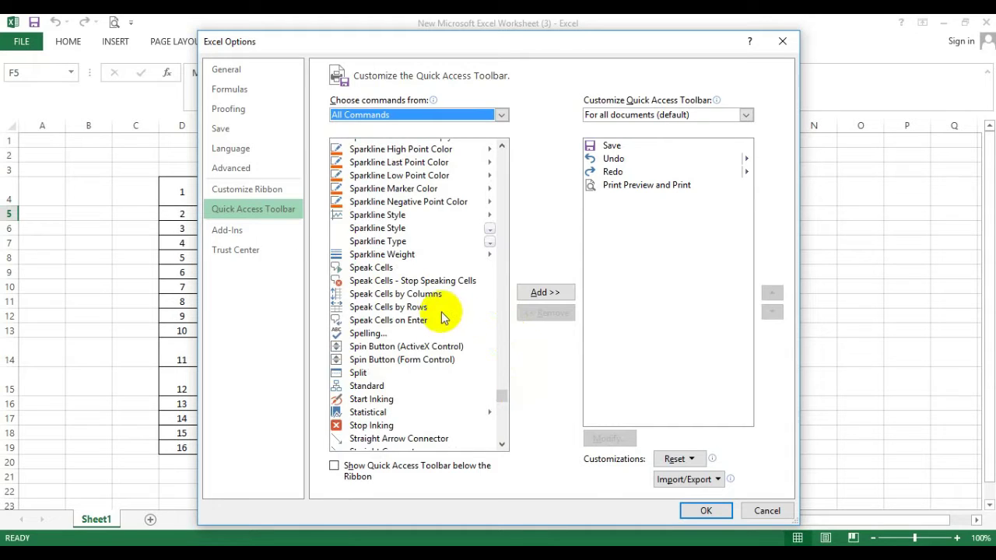
click(388, 269)
click(384, 271)
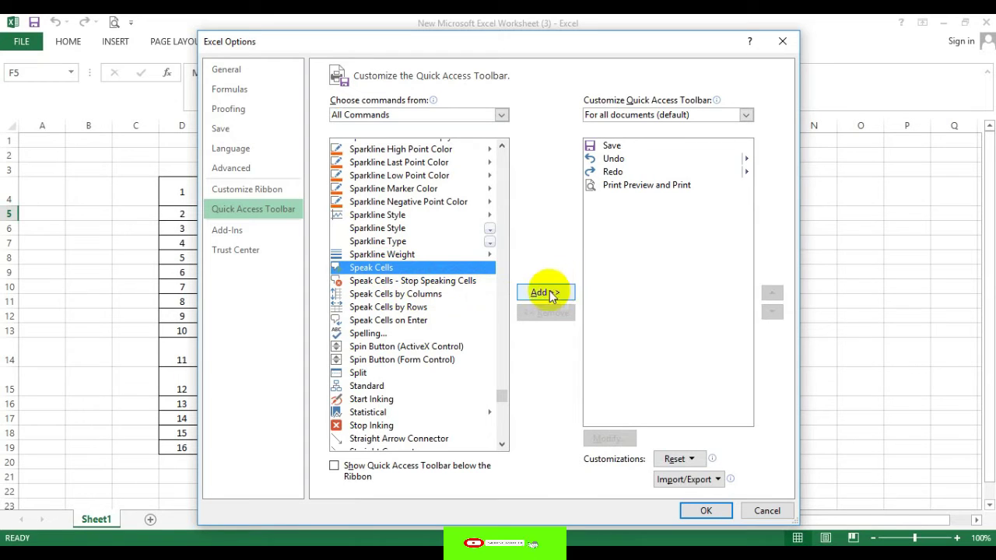
click(542, 297)
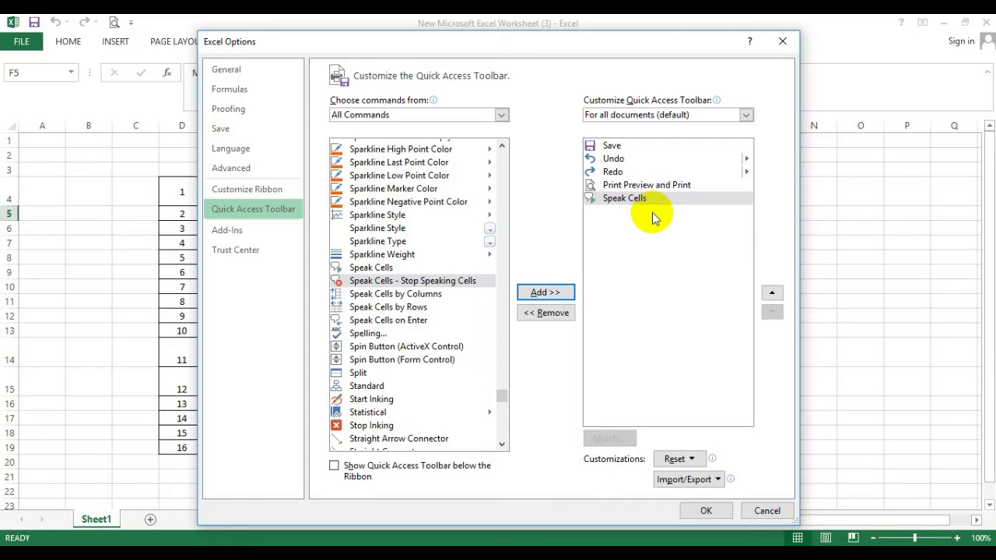
- Add the Speak Cells - Stop Speaking Cells command to the Quick Access Toolbar and apply the customization
click(436, 288)
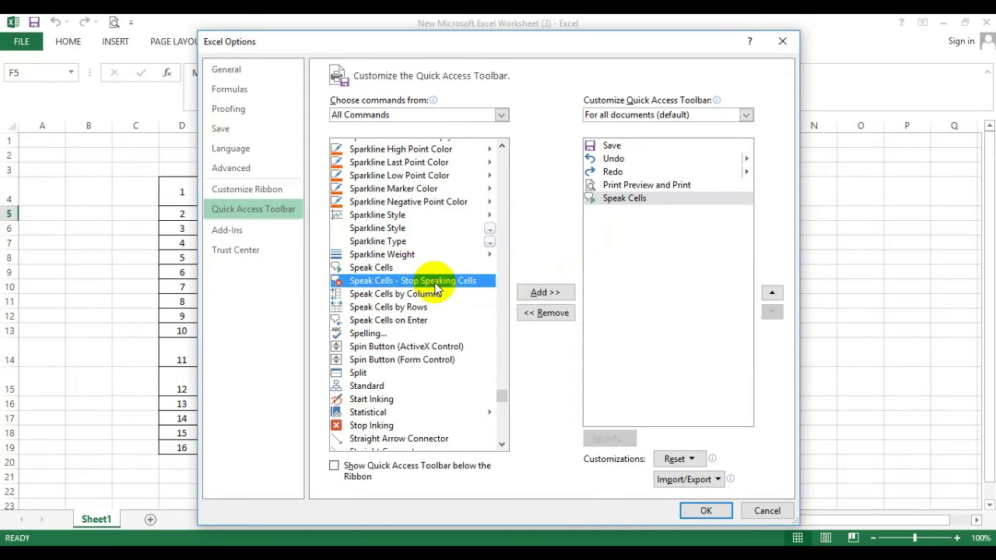
click(541, 294)
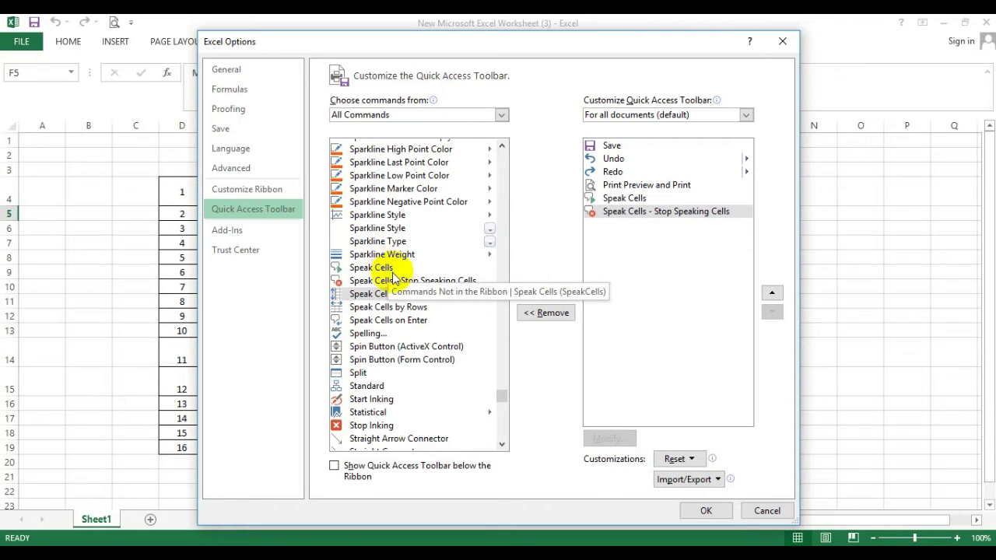
click(393, 294)
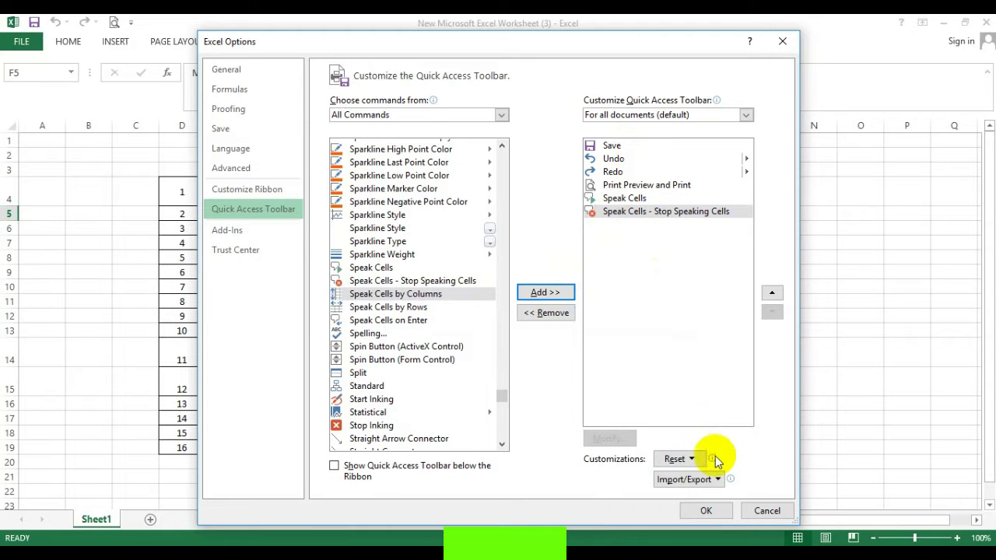
click(705, 511)
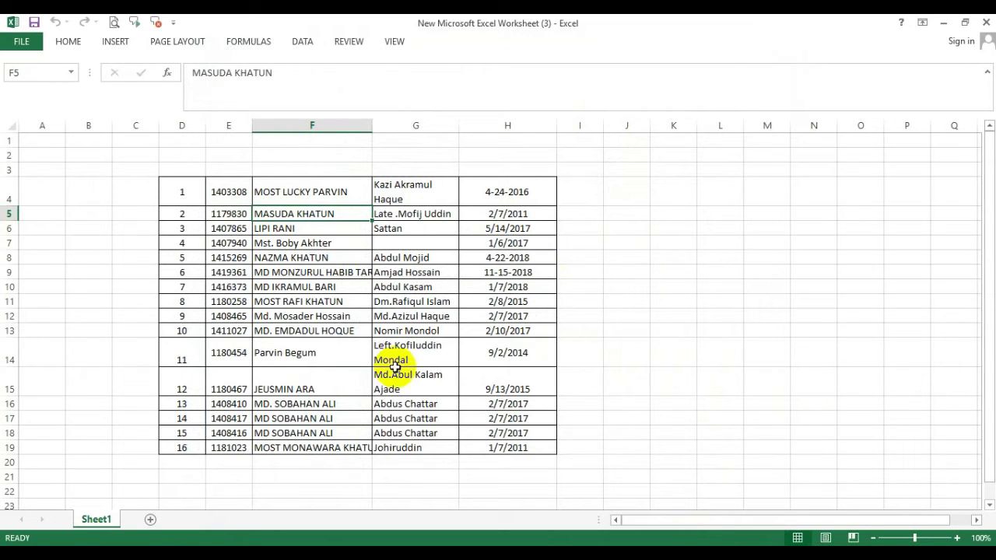
click(137, 343)
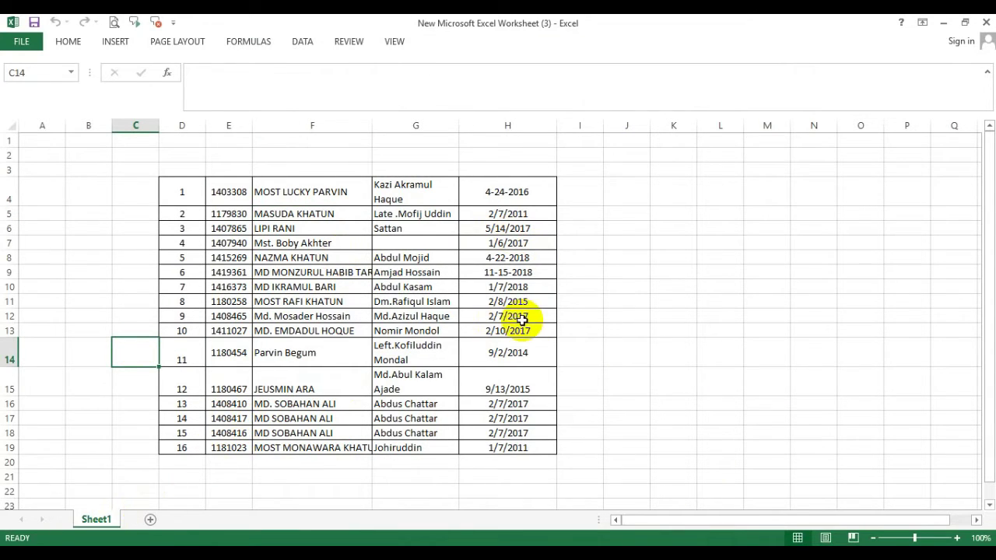
click(638, 296)
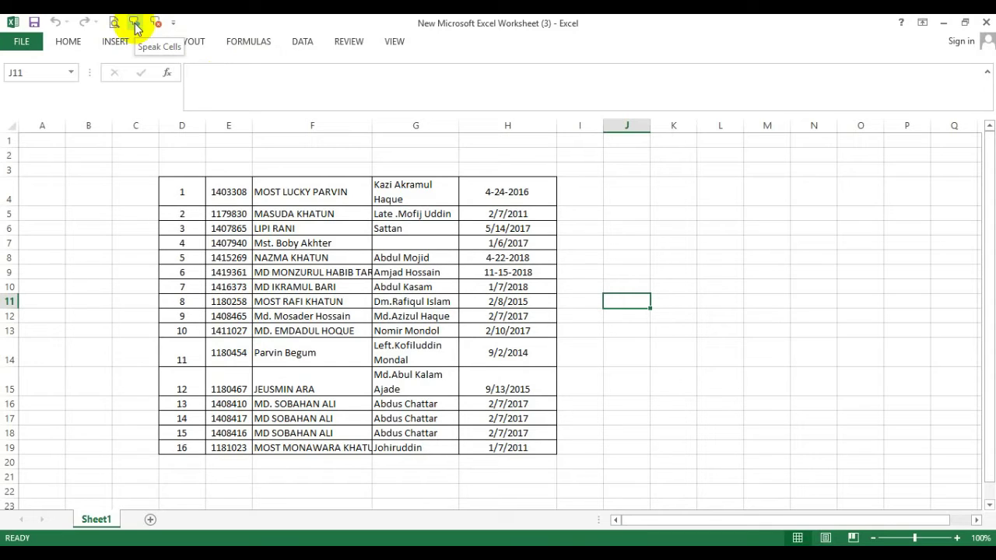
- Read the names in F4:F19 aloud with Speak Cells and end the reading partway through the range
click(314, 191)
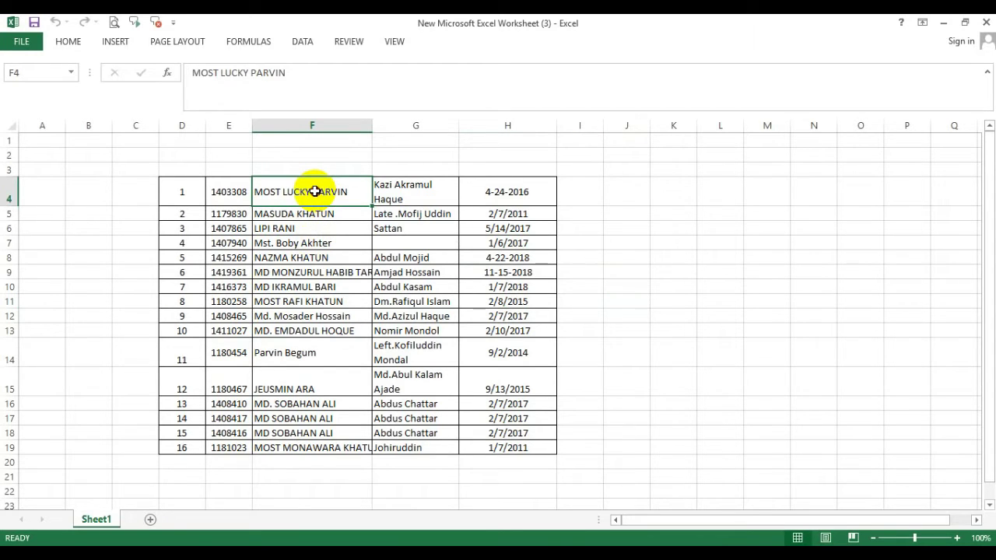
drag(315, 192, 315, 448)
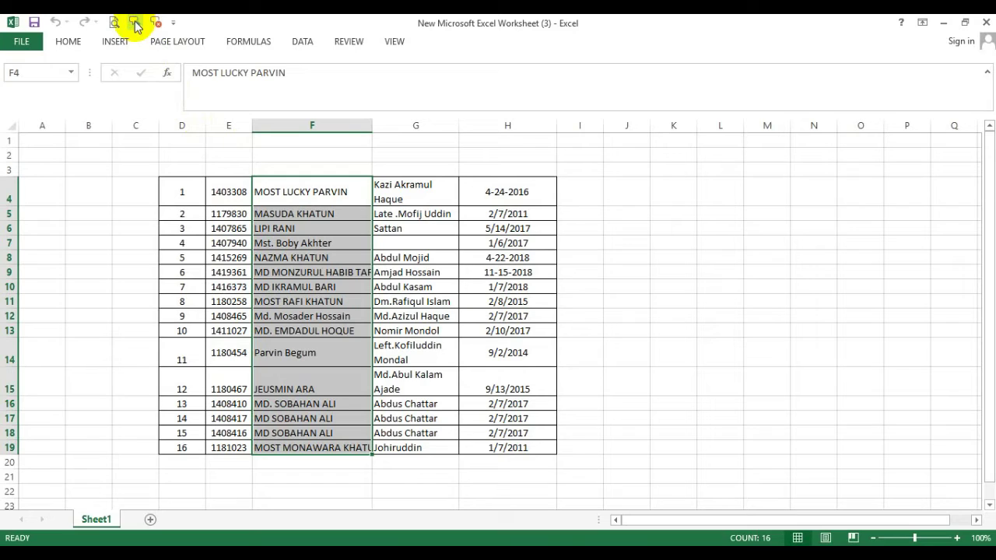
key(Return)
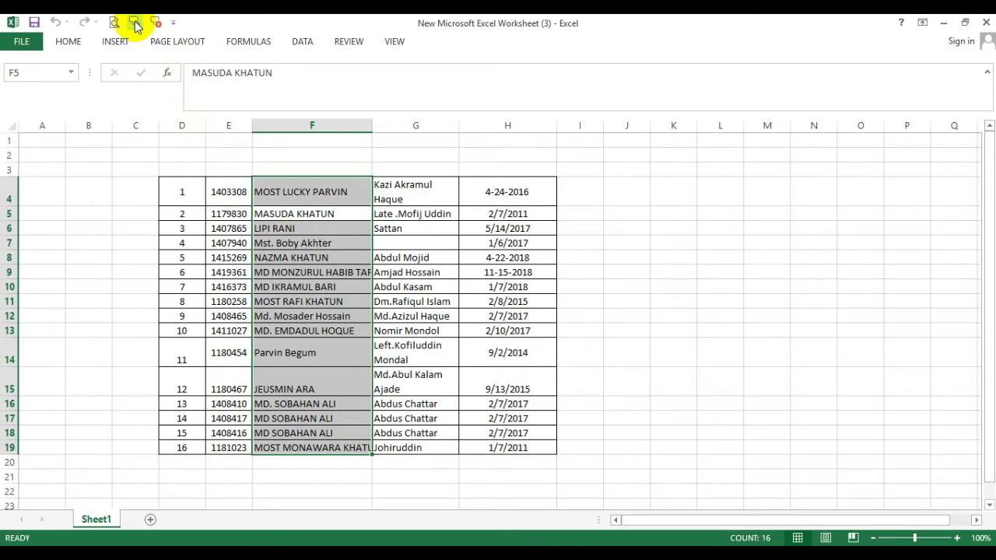
key(Return)
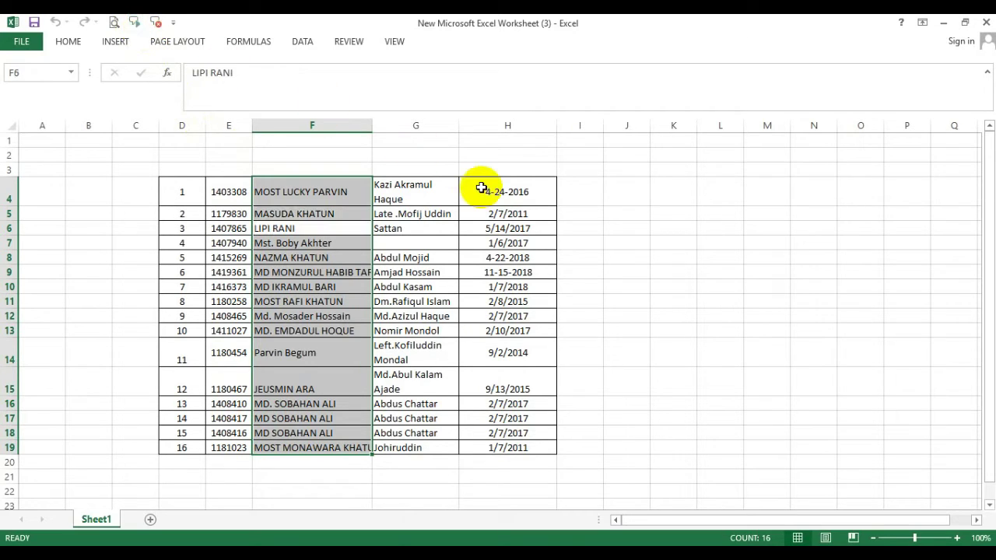
key(Return)
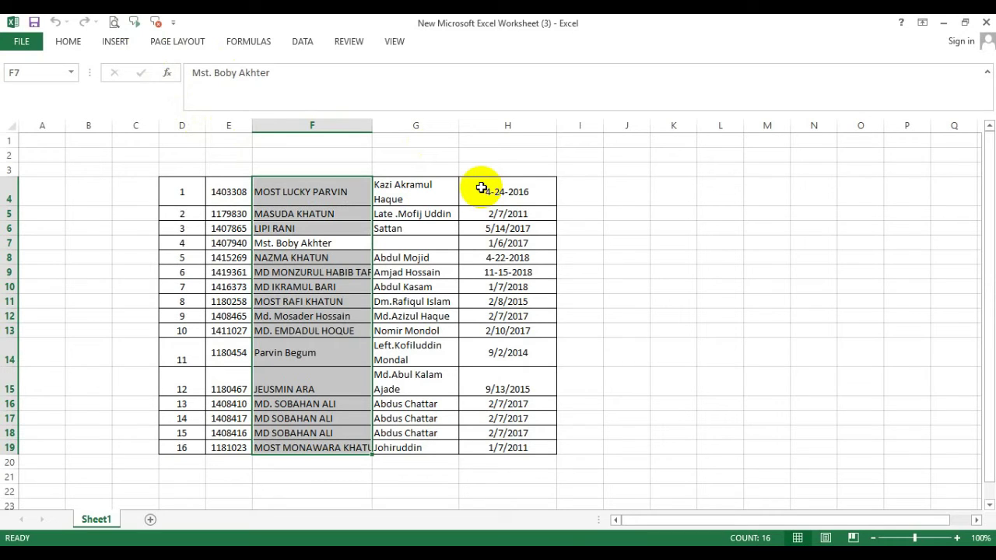
key(Return)
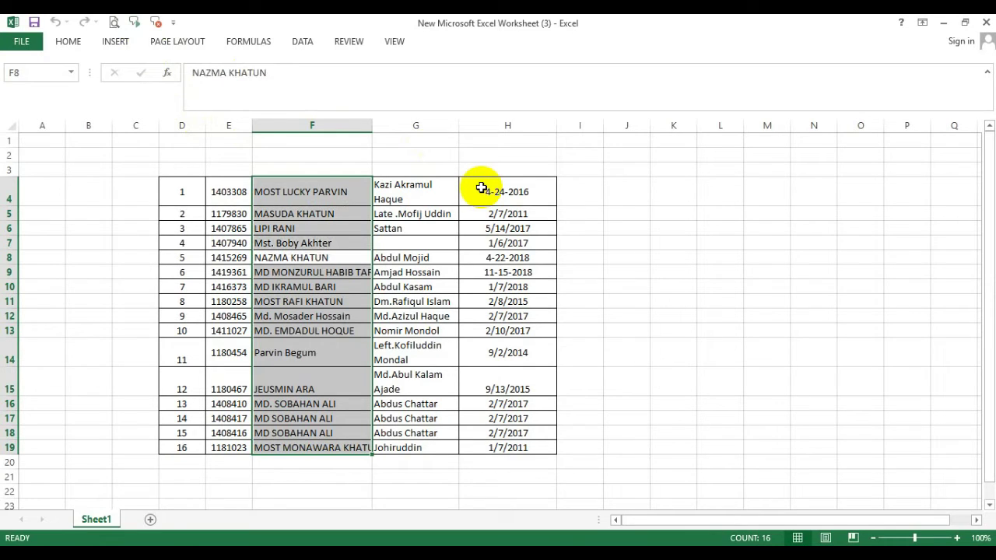
key(Return)
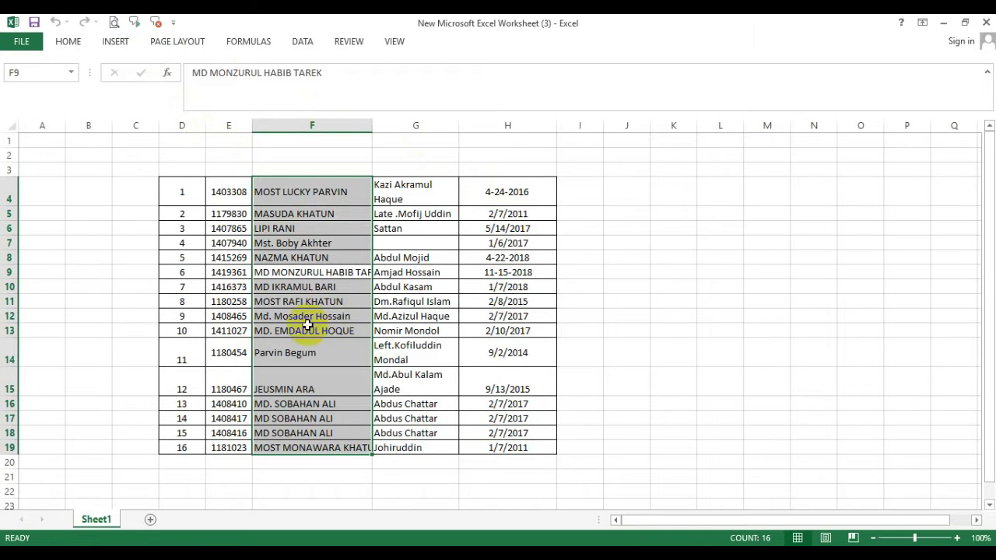
key(Return)
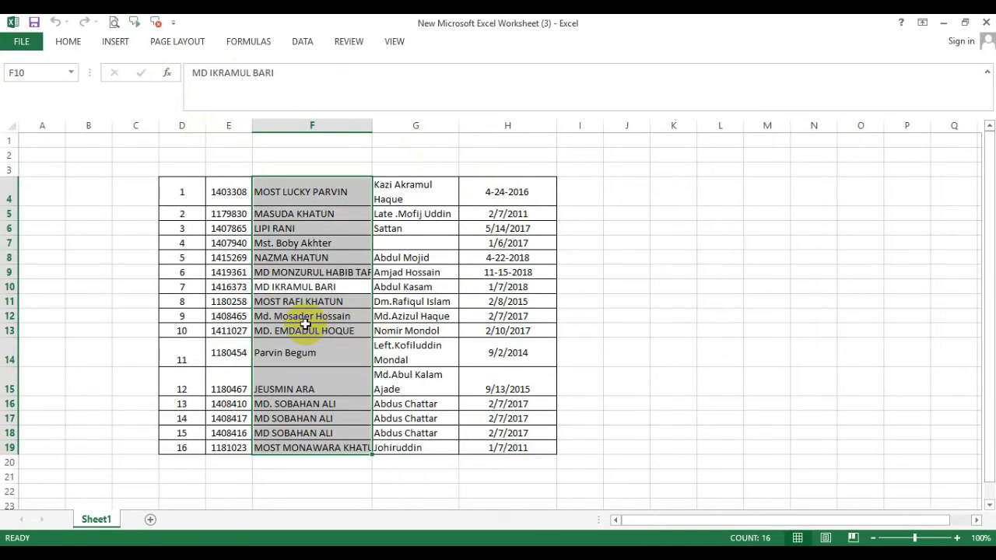
key(Return)
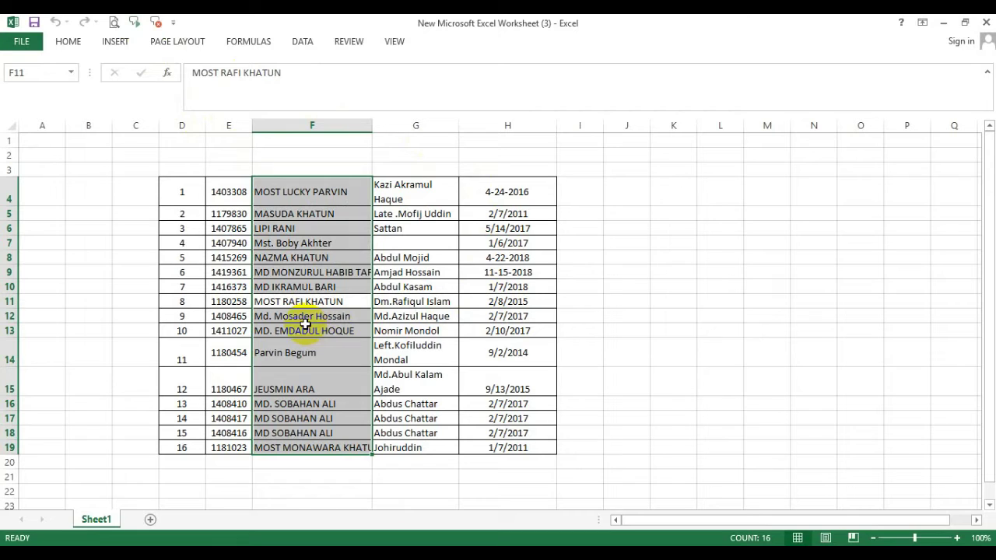
key(Return)
click(496, 315)
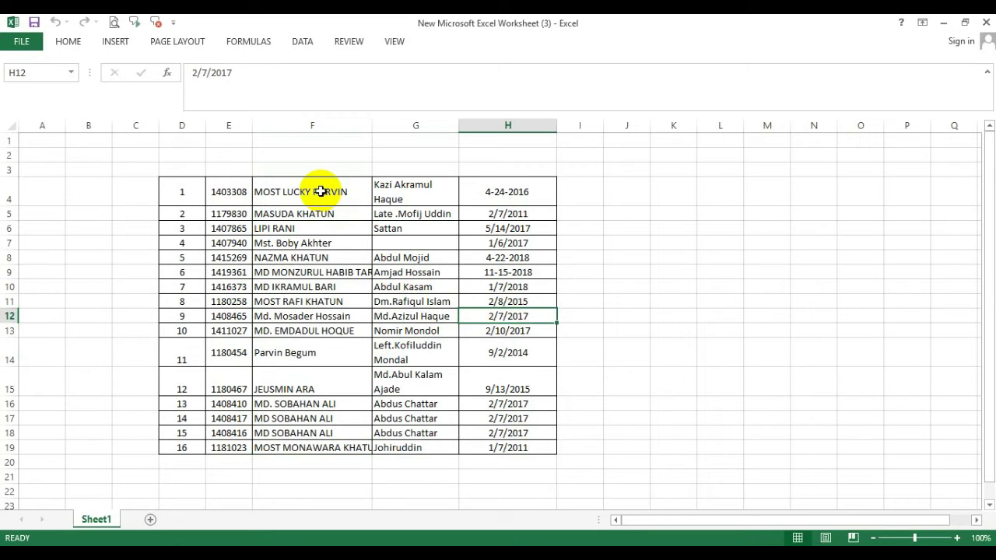
- Read the full list of names in F4:F19 aloud with Speak Cells, through the last row, and deselect the range
drag(321, 191, 327, 452)
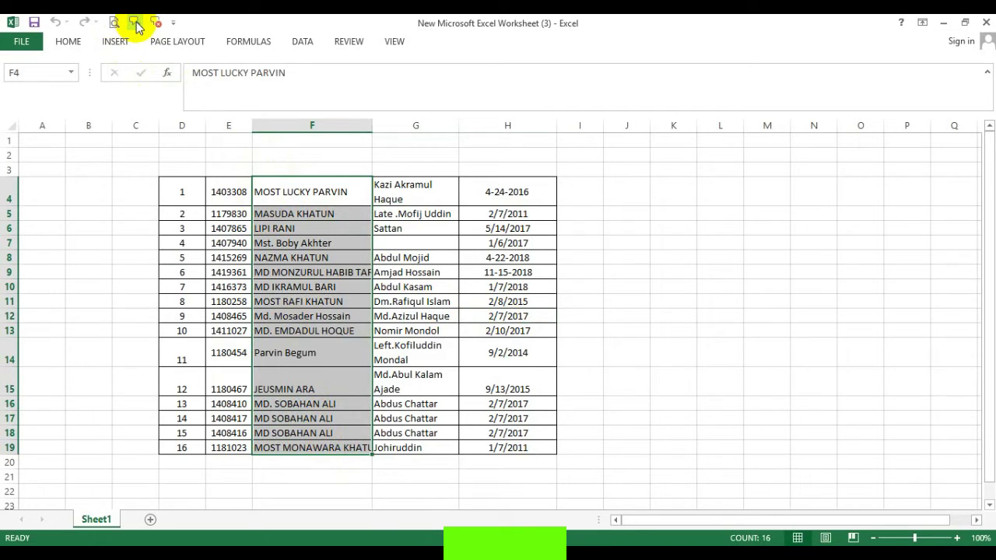
key(Return)
key(Return)
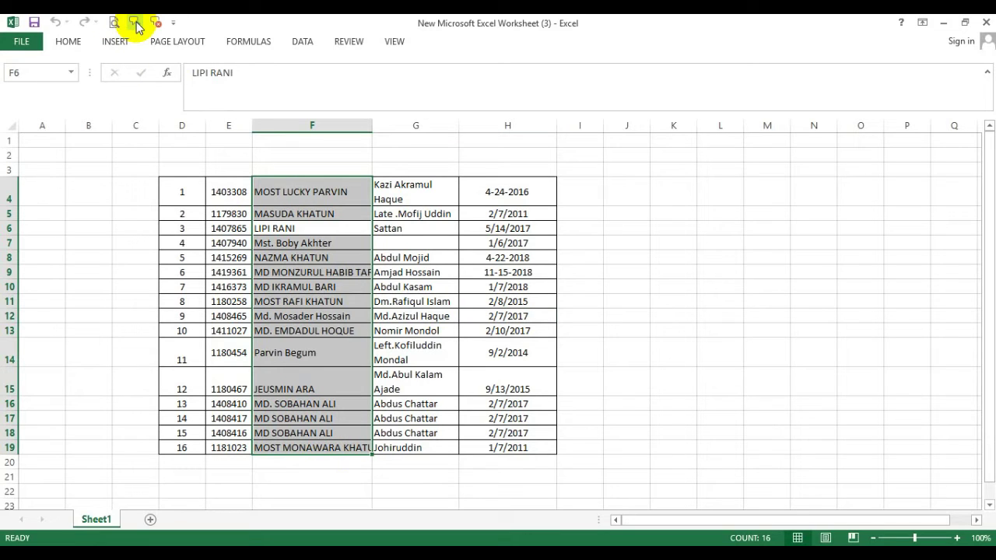
key(Return)
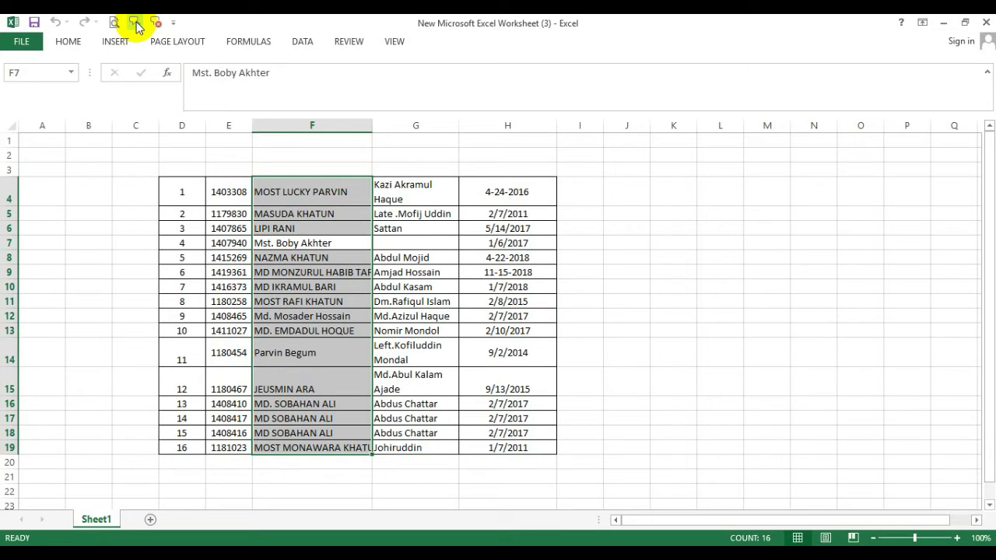
key(Return)
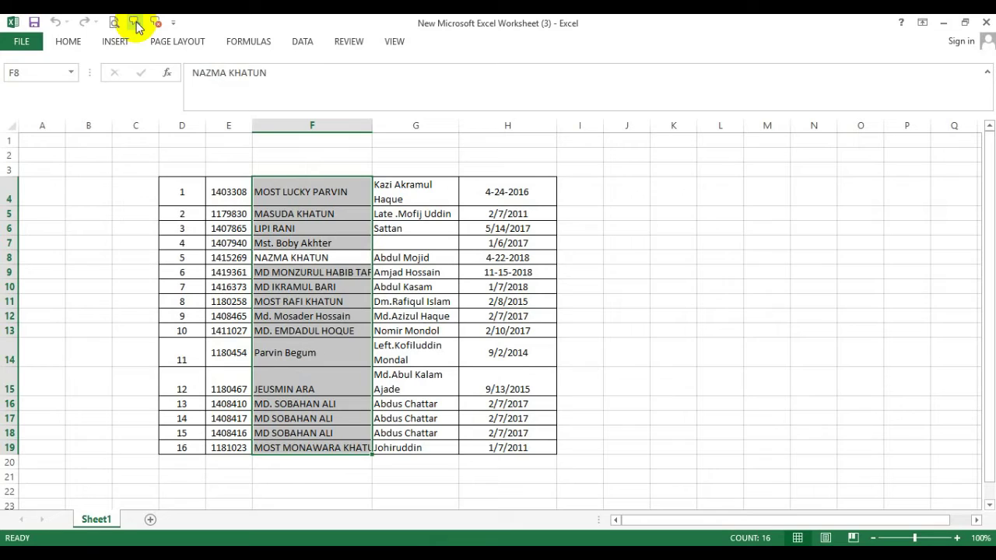
key(Return)
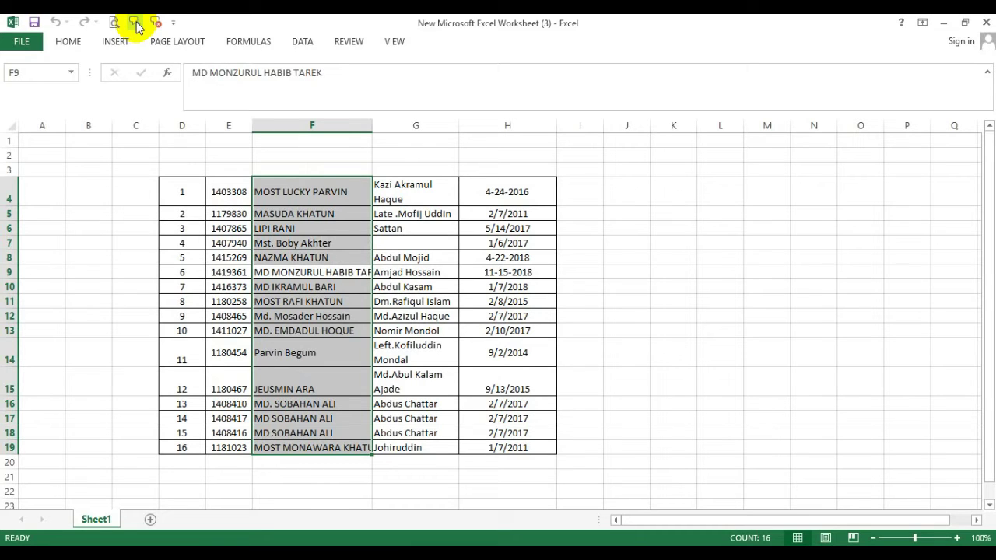
key(Return)
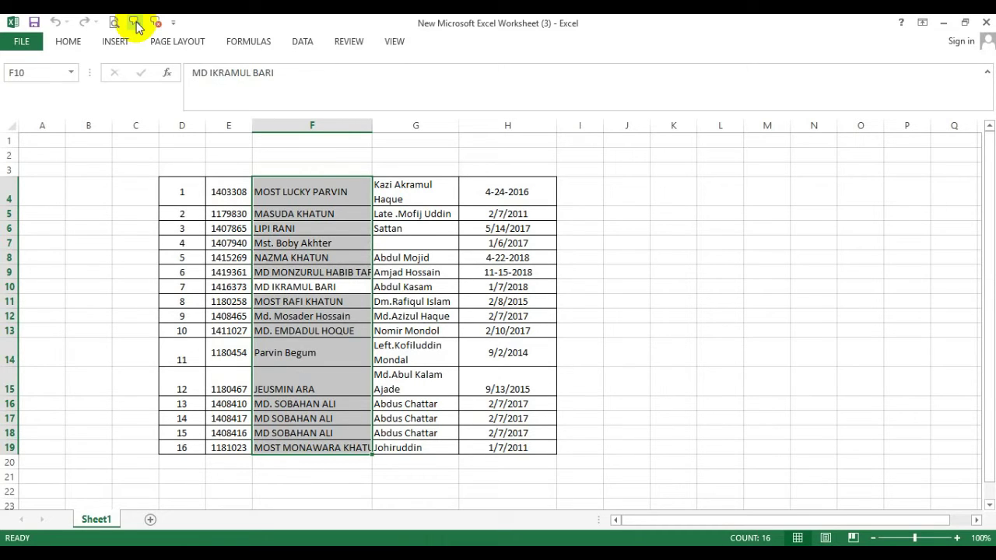
key(Return)
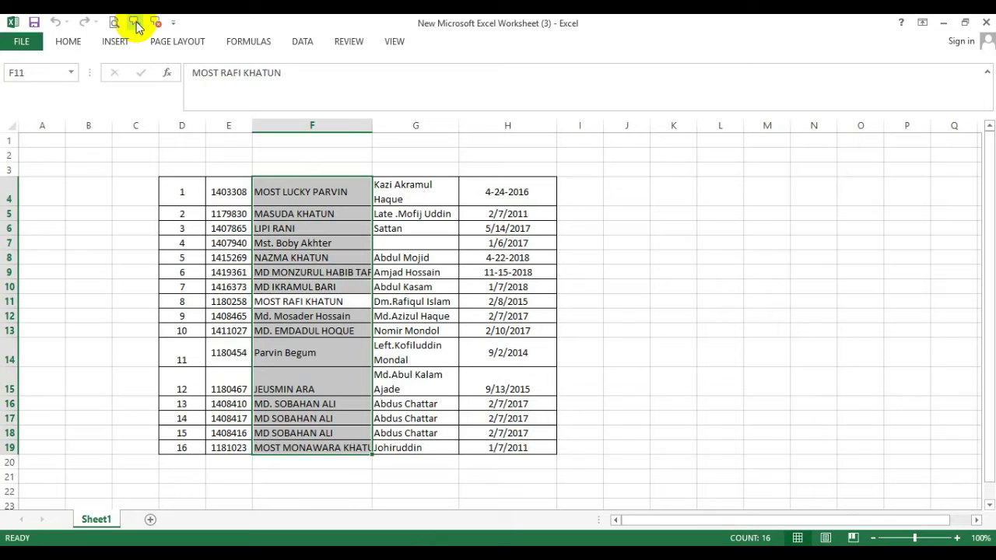
key(Return)
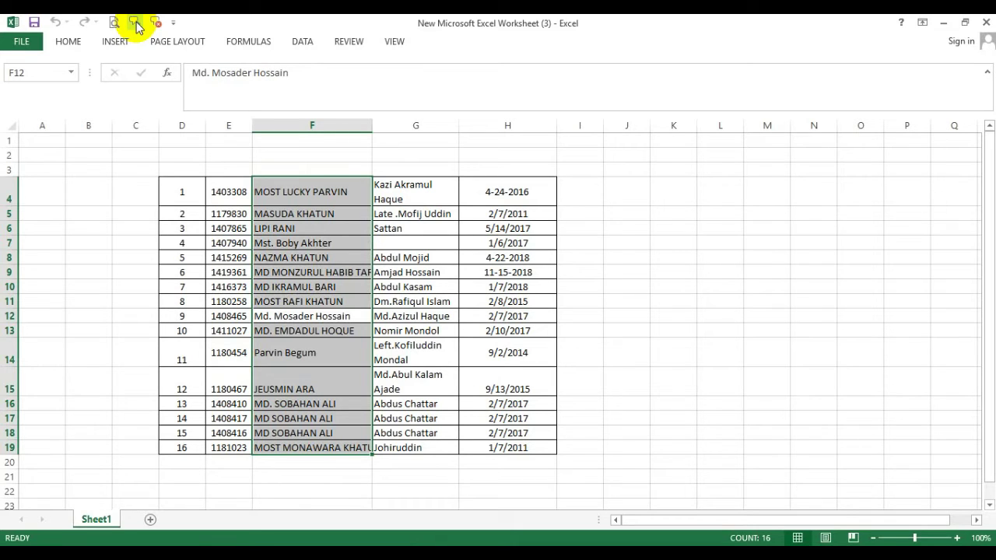
key(Return)
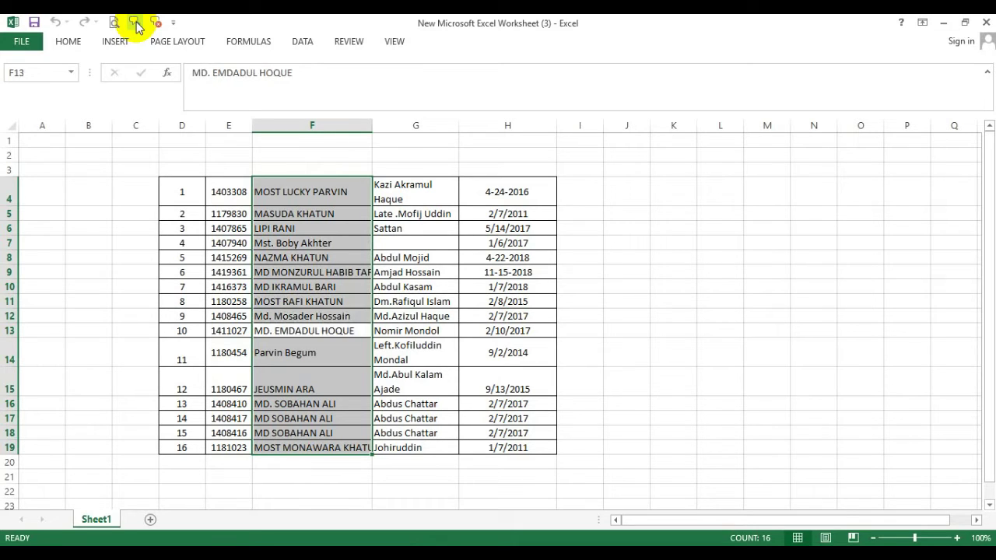
key(Return)
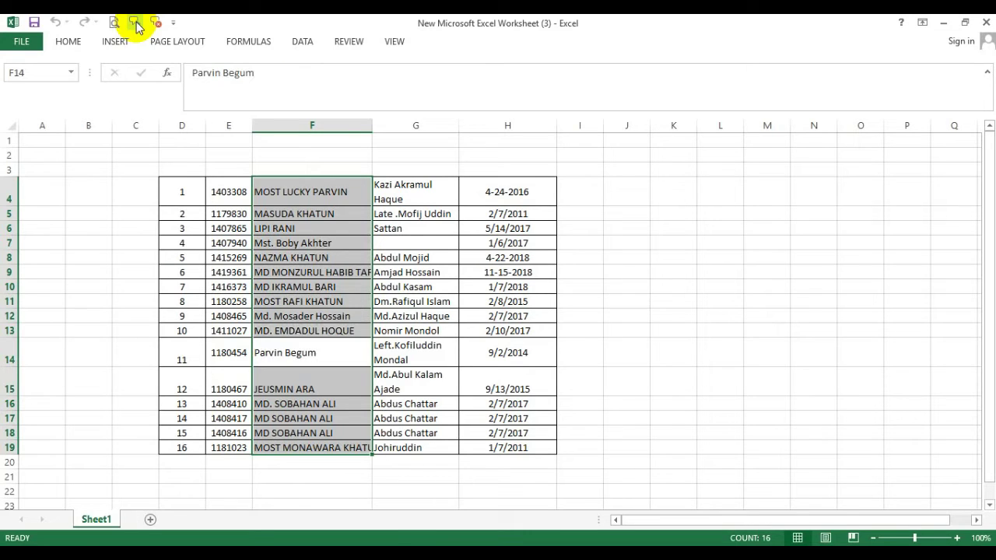
key(Return)
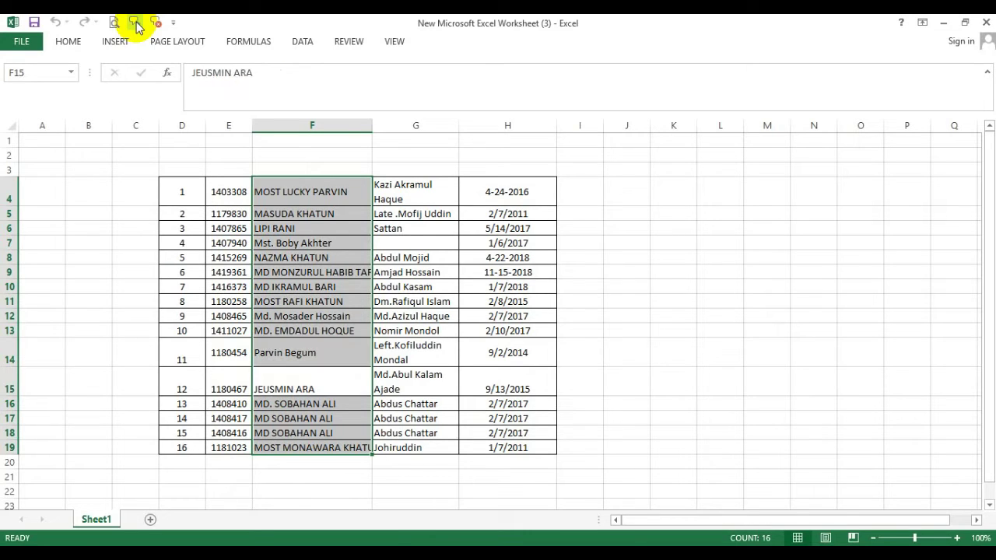
key(Return)
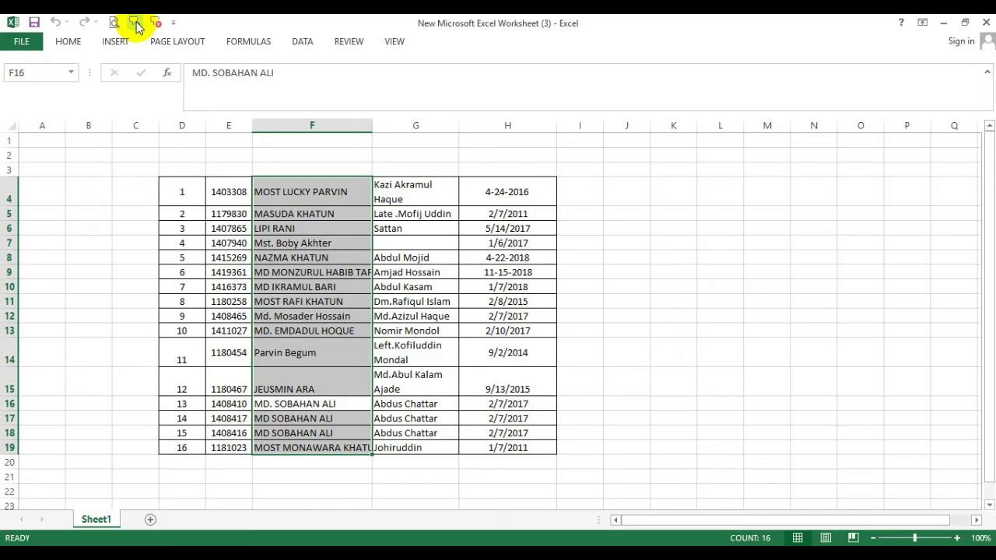
key(Return)
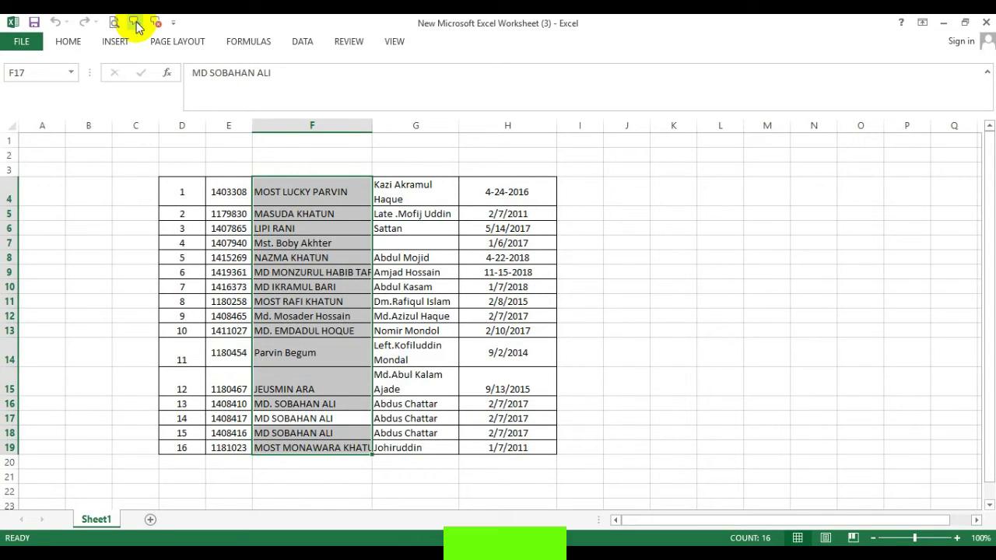
key(Return)
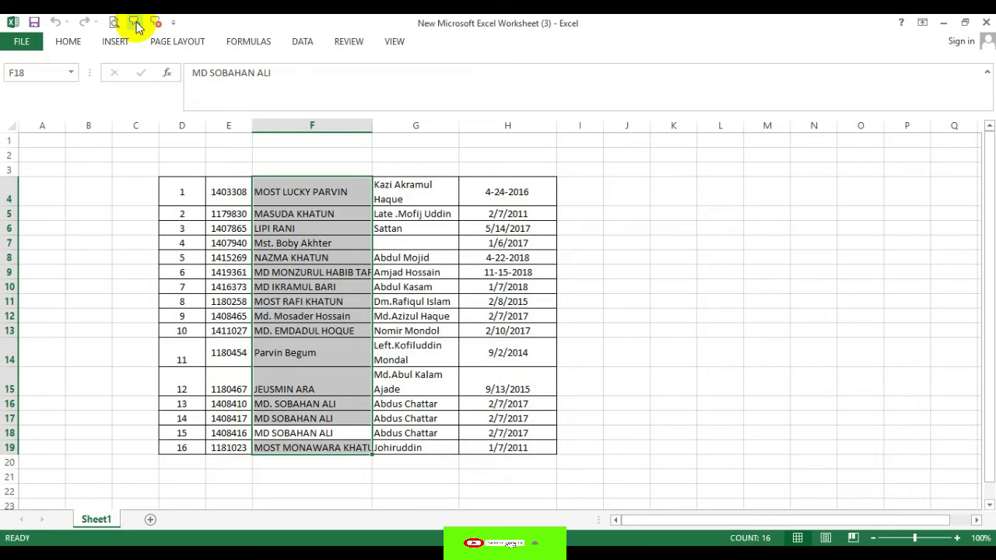
key(Return)
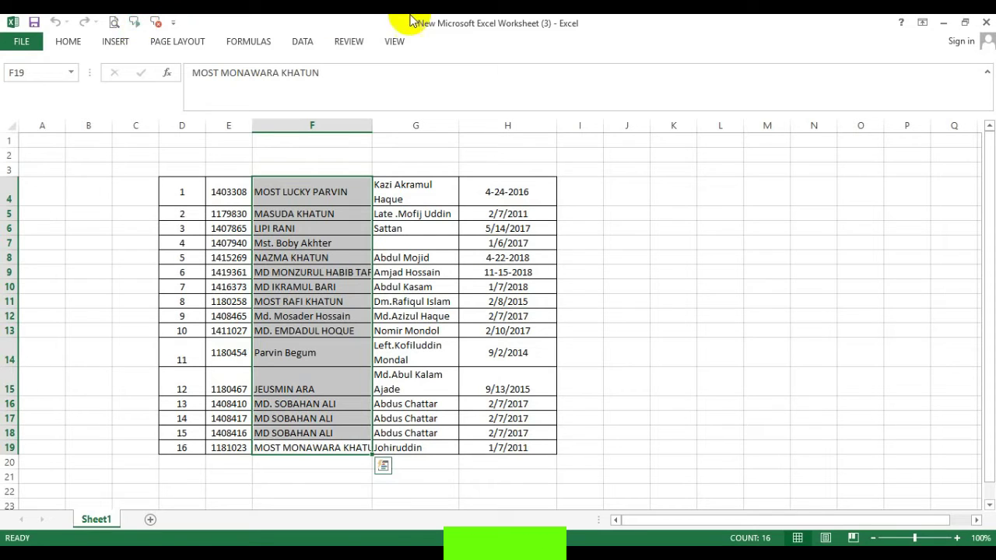
click(633, 283)
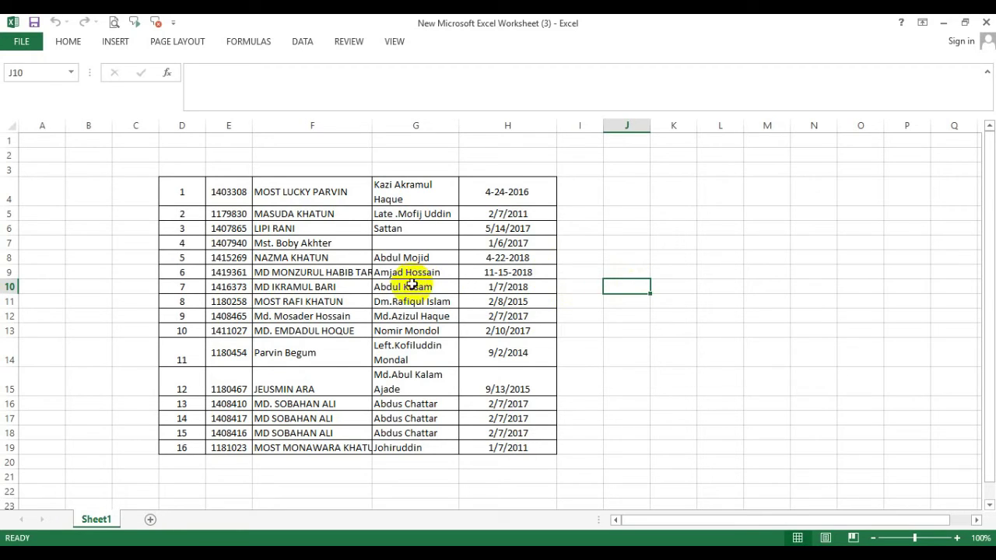
- Read the ID numbers in the first five table rows, E4:E8, aloud with Speak Cells
click(234, 190)
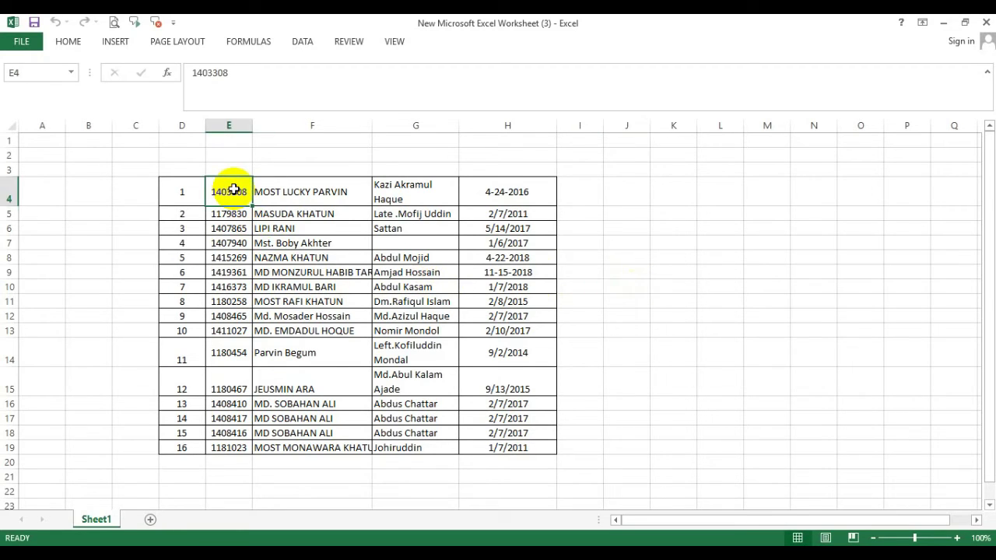
drag(233, 189, 234, 259)
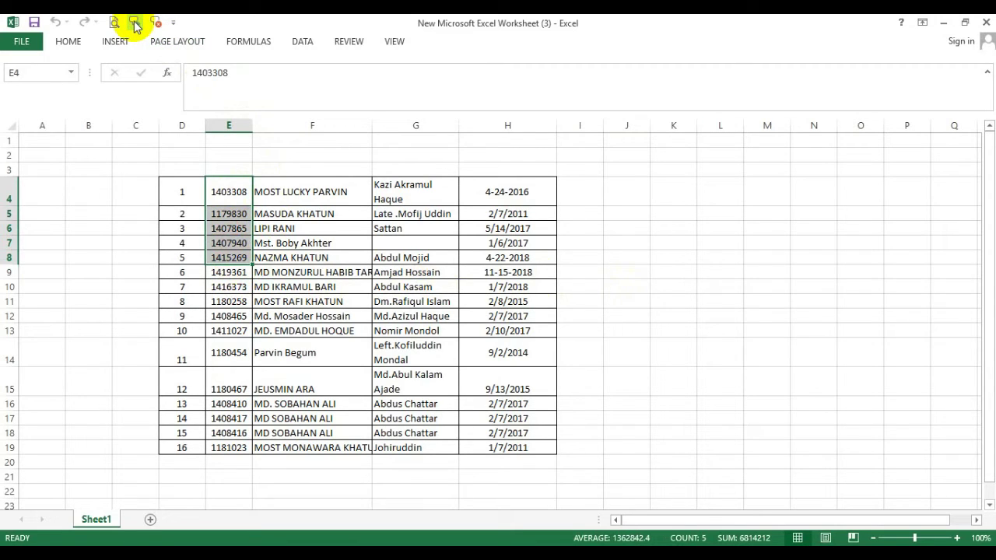
key(Return)
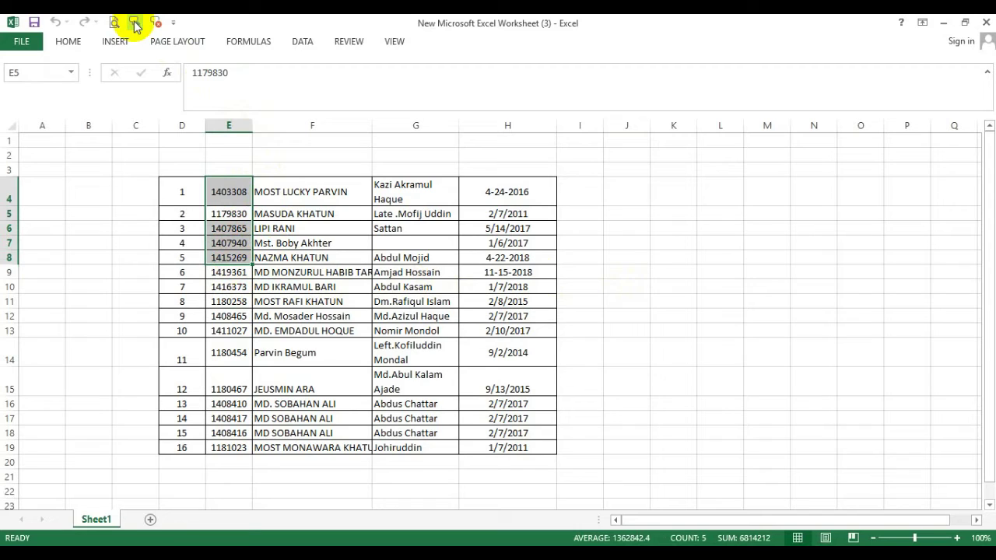
key(Return)
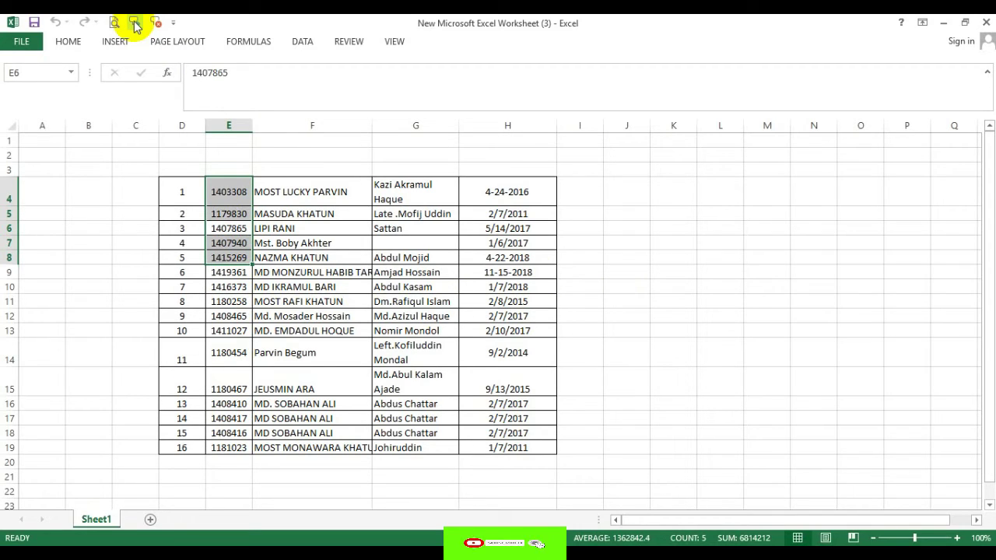
key(Return)
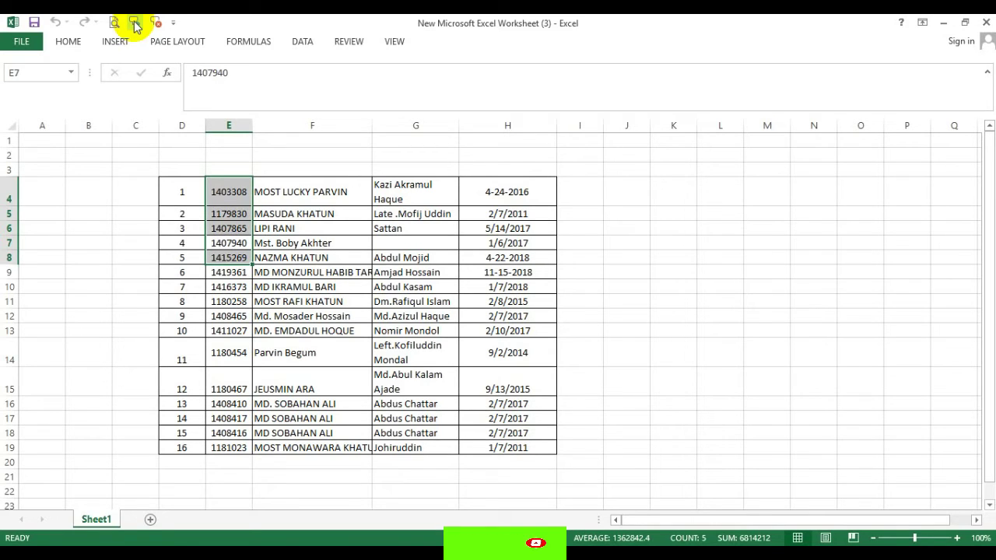
key(Return)
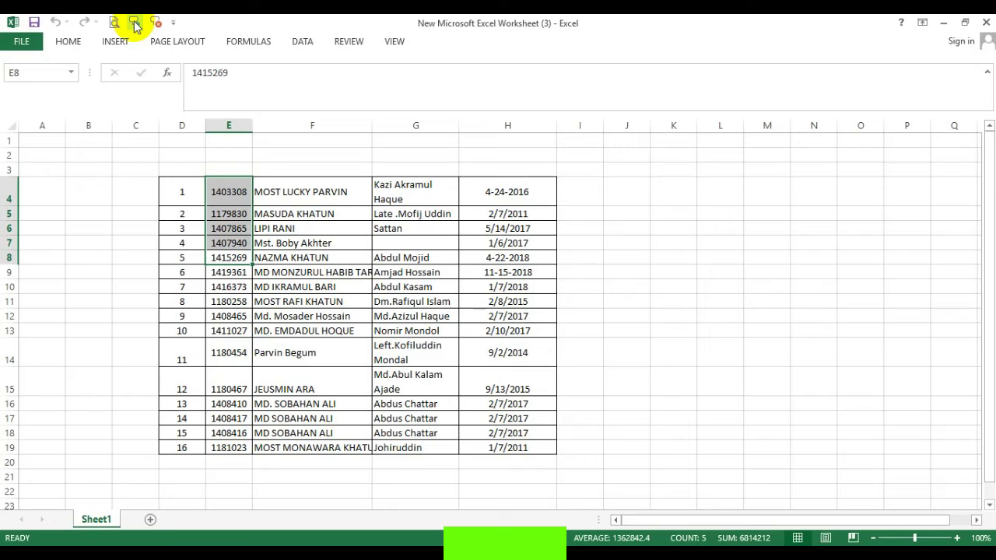
click(136, 24)
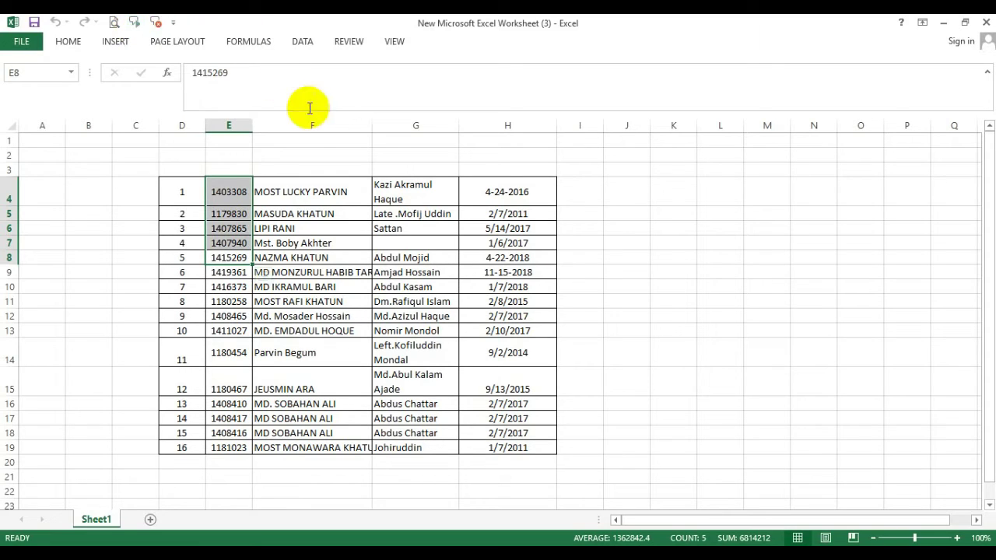
- Read the dates in H5:H8 aloud with Speak Cells through the last selected cell, and deselect the range
click(326, 229)
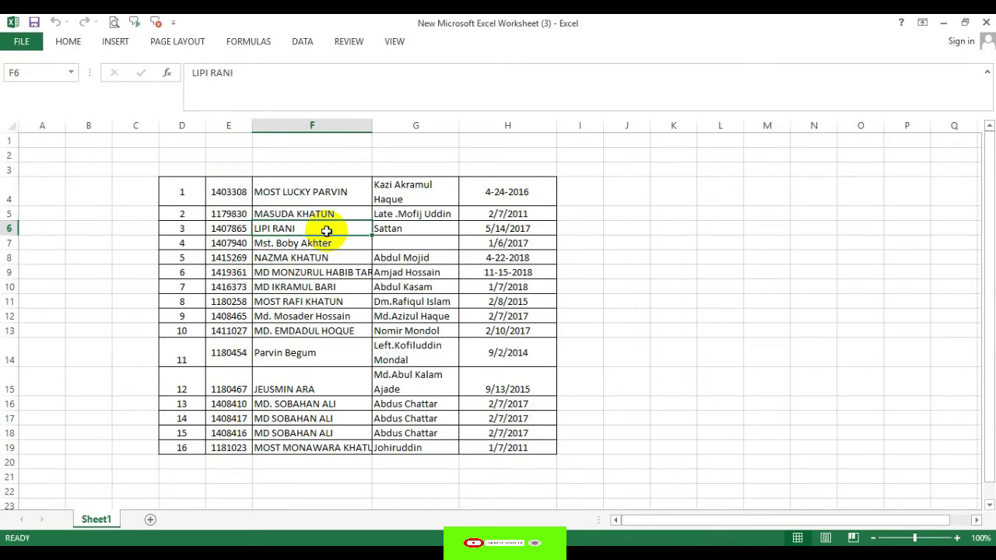
click(519, 191)
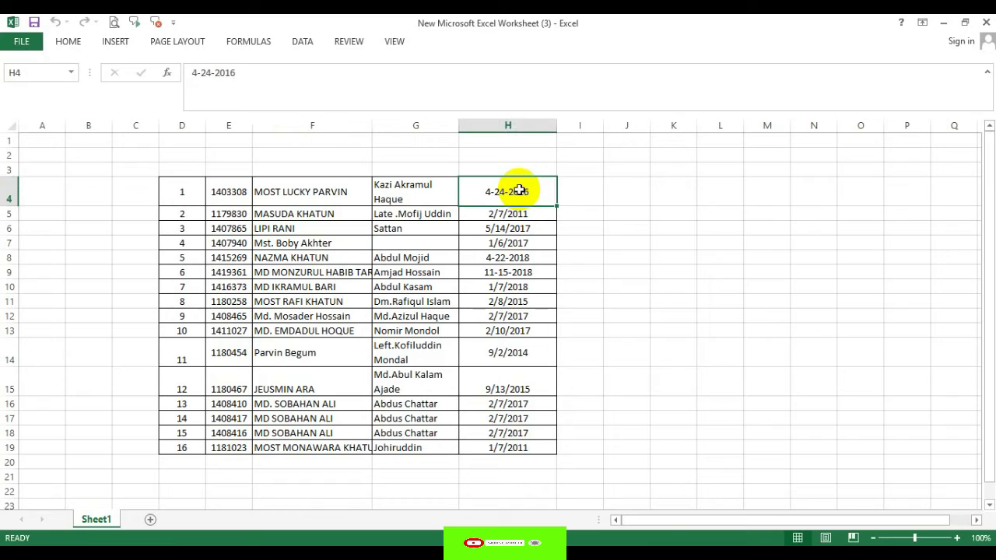
click(513, 213)
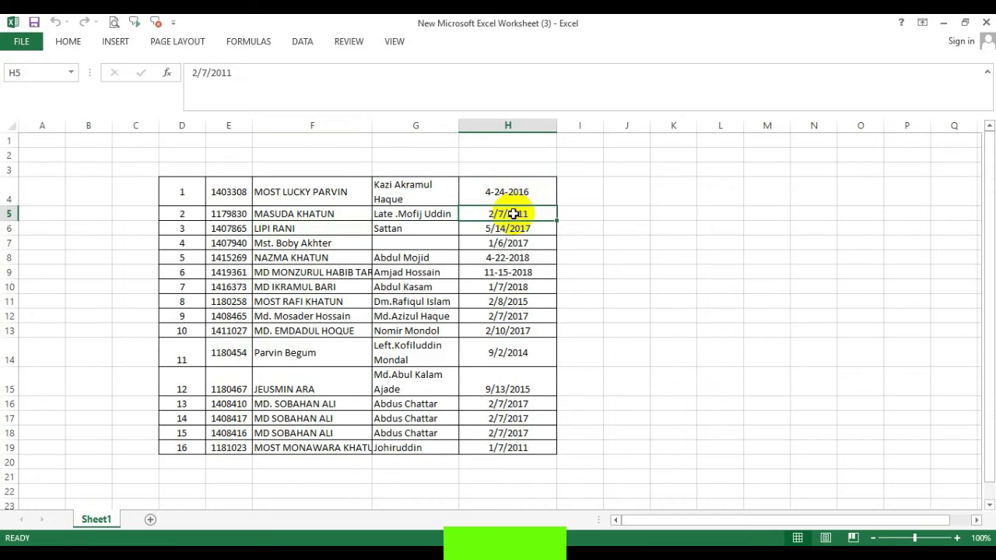
drag(513, 213, 517, 256)
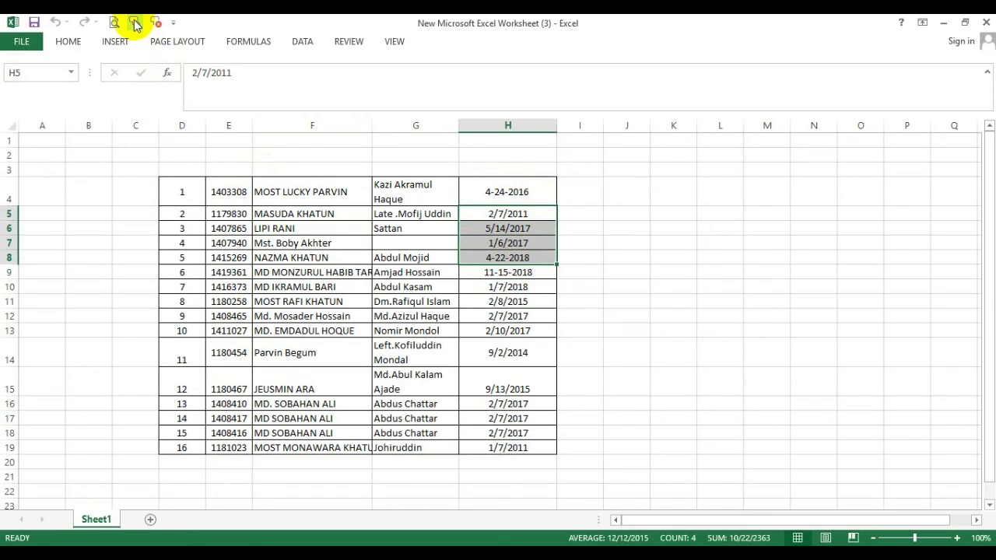
key(Return)
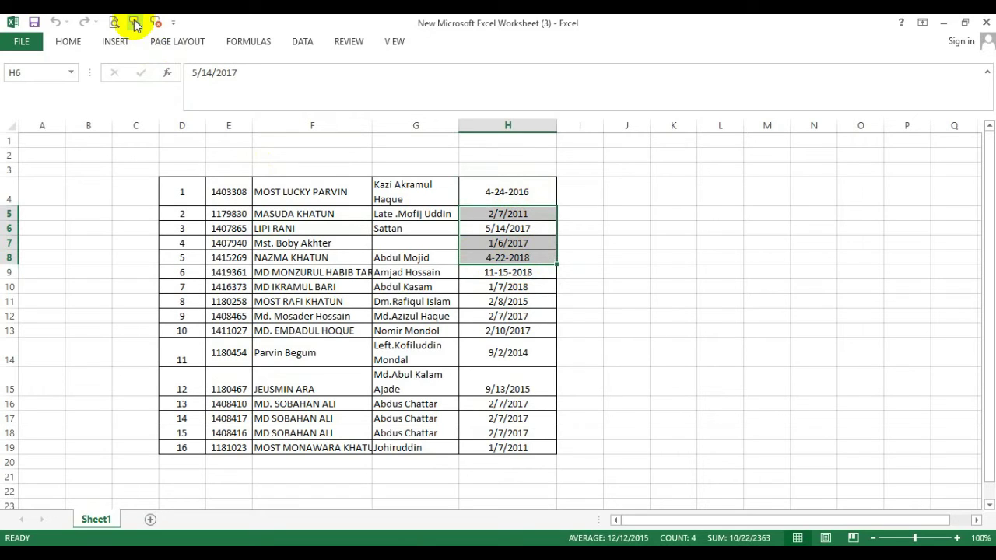
key(Return)
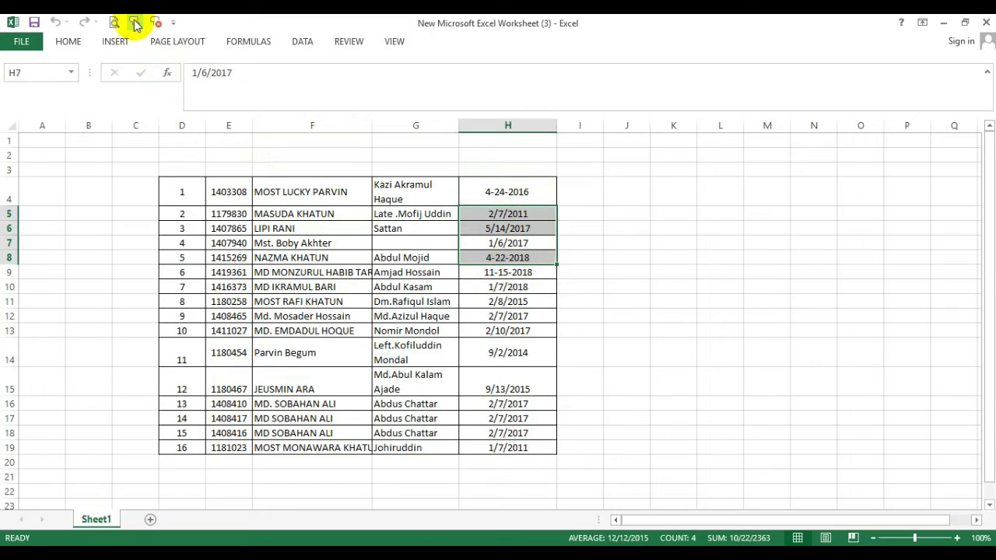
key(Return)
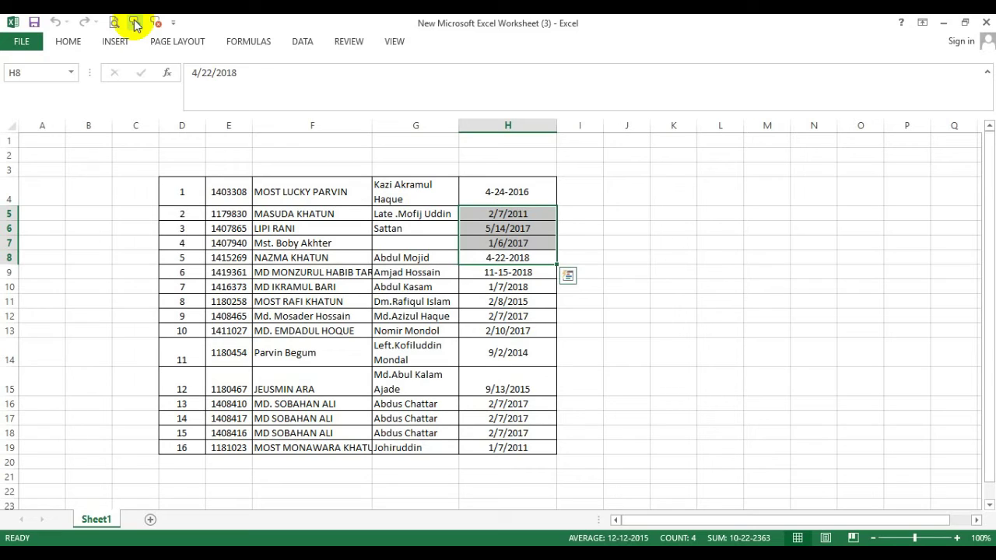
click(631, 233)
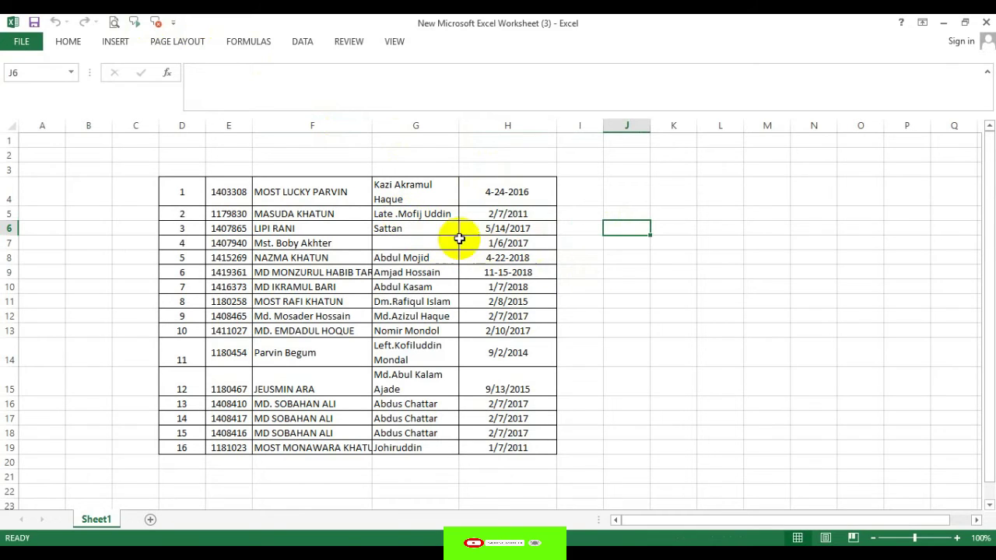
- Read the names in F4:F15 aloud with Speak Cells and halt the reading at F7 with Stop Speaking Cells
click(327, 192)
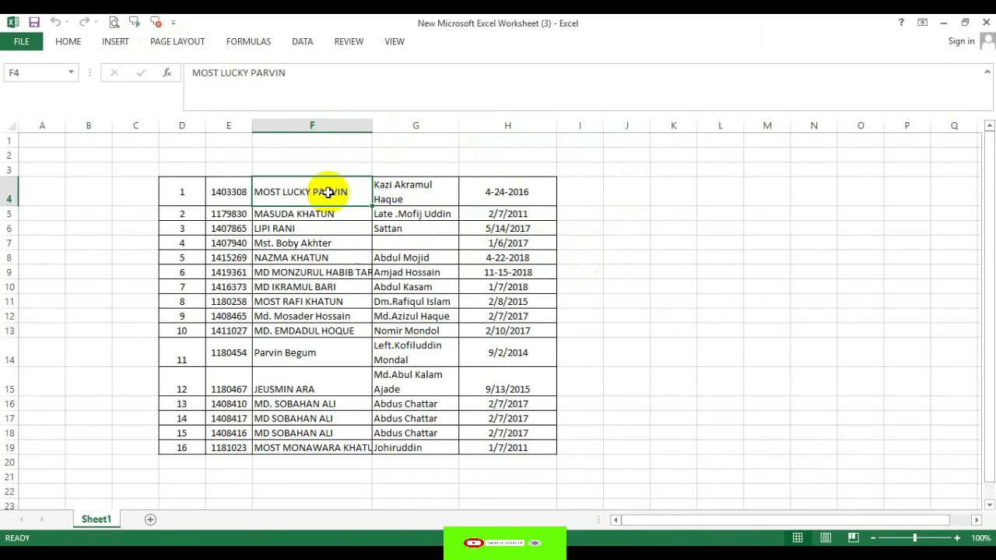
drag(326, 192, 327, 373)
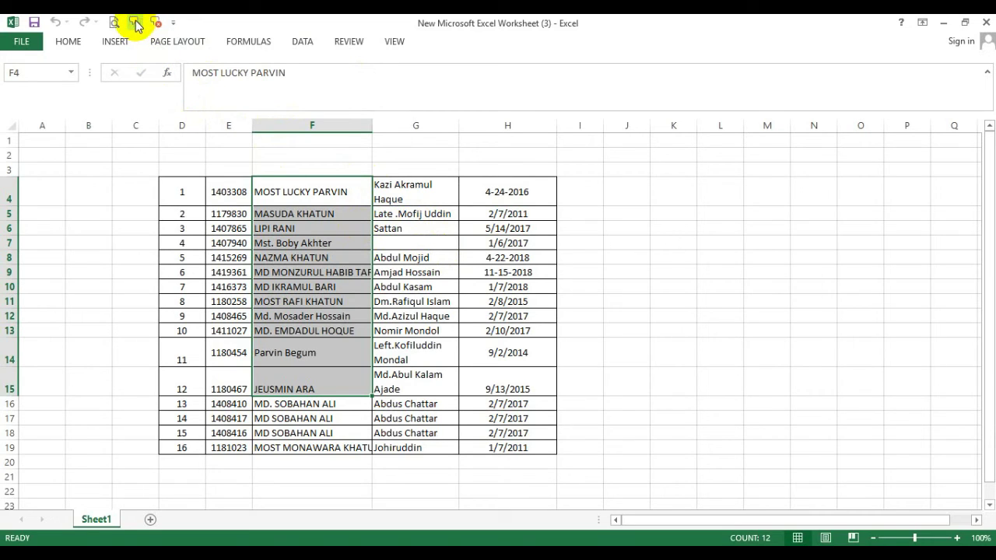
key(Return)
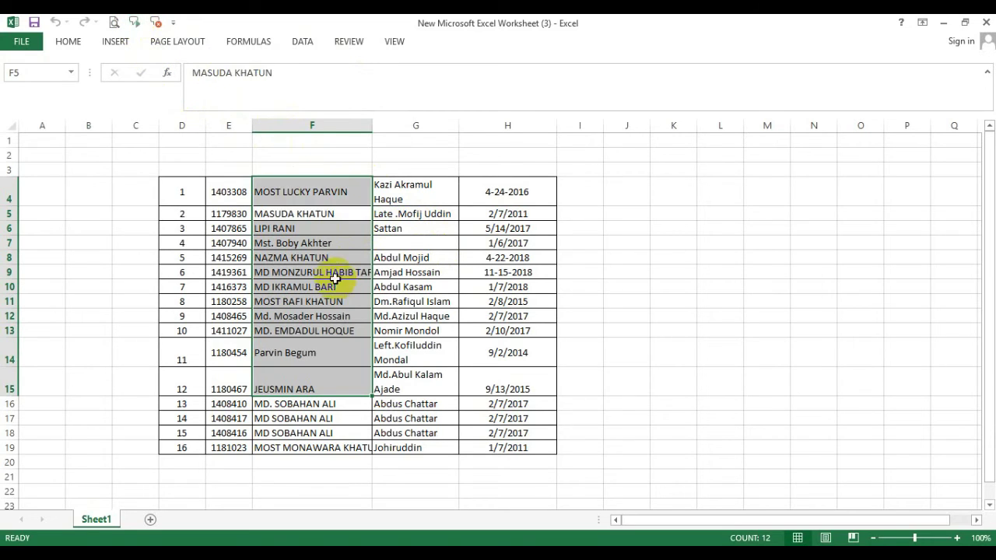
key(Return)
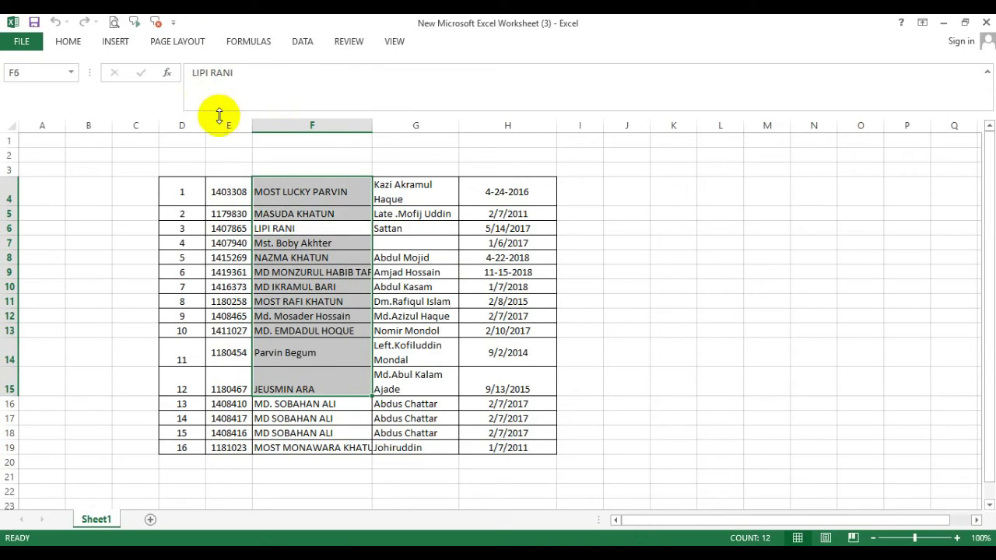
key(Return)
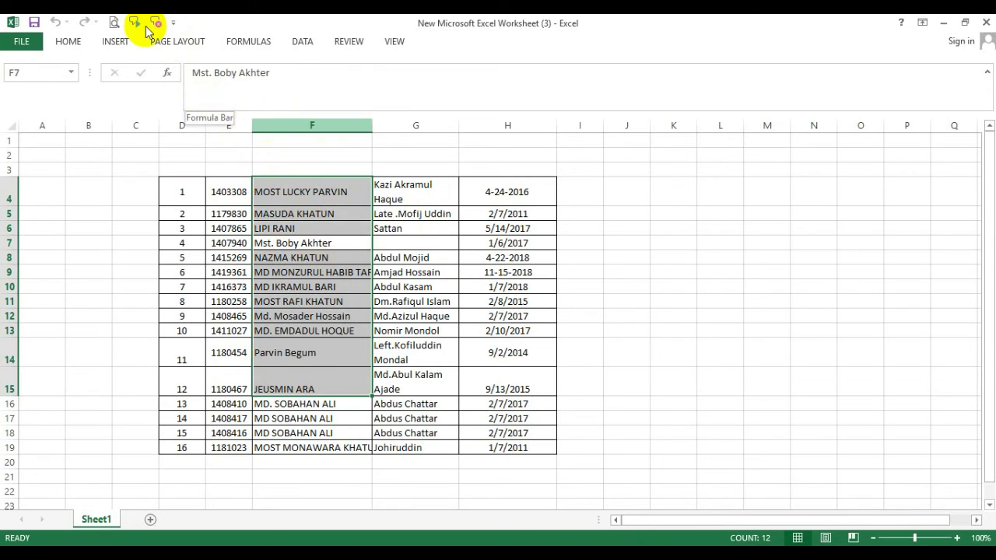
click(155, 22)
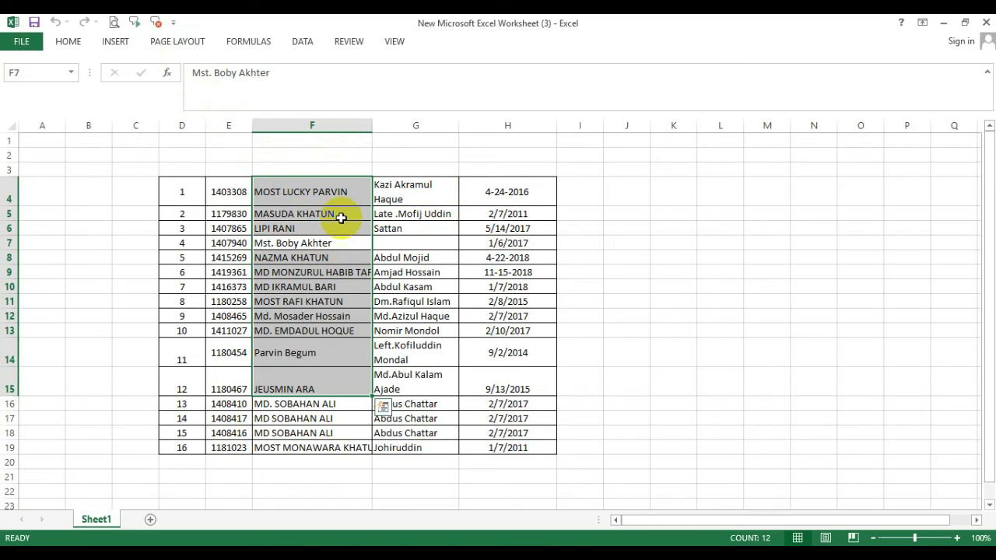
click(457, 233)
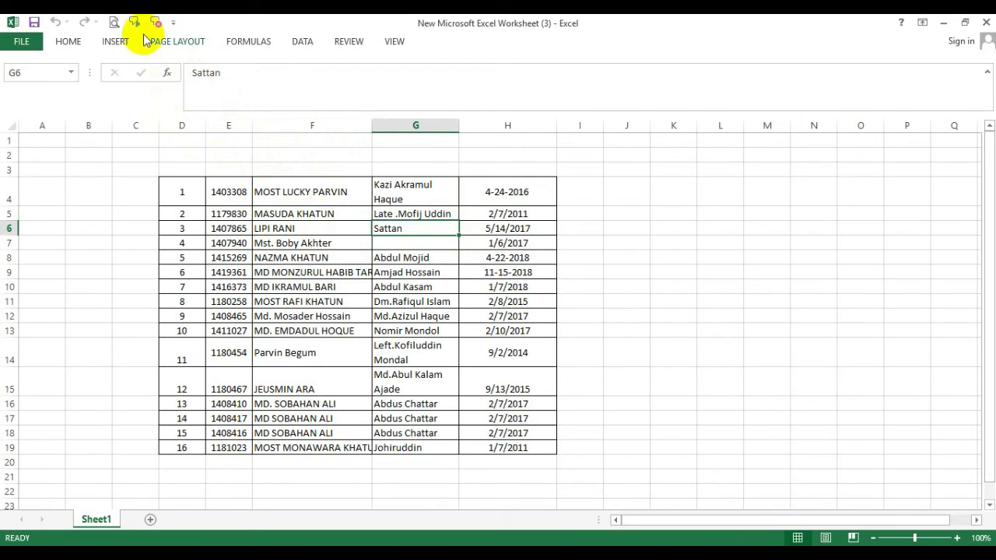
click(307, 246)
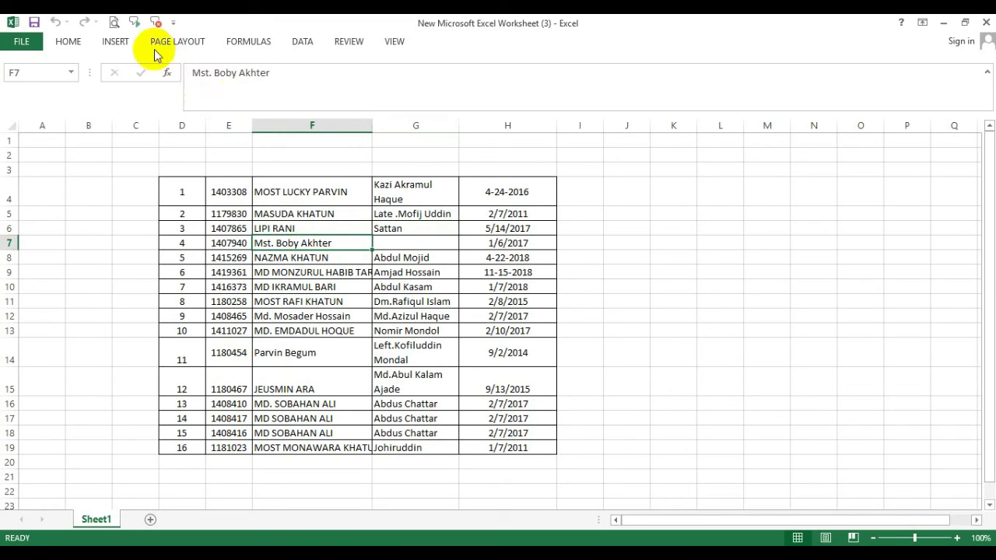
click(258, 196)
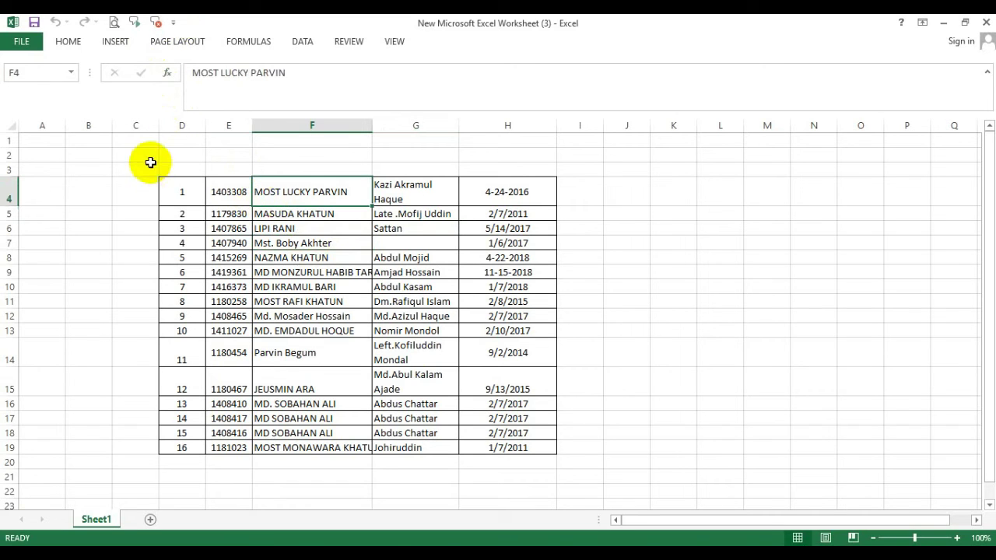
- Remove the Speak Cells command from the Quick Access Toolbar customization in Excel Options
click(22, 41)
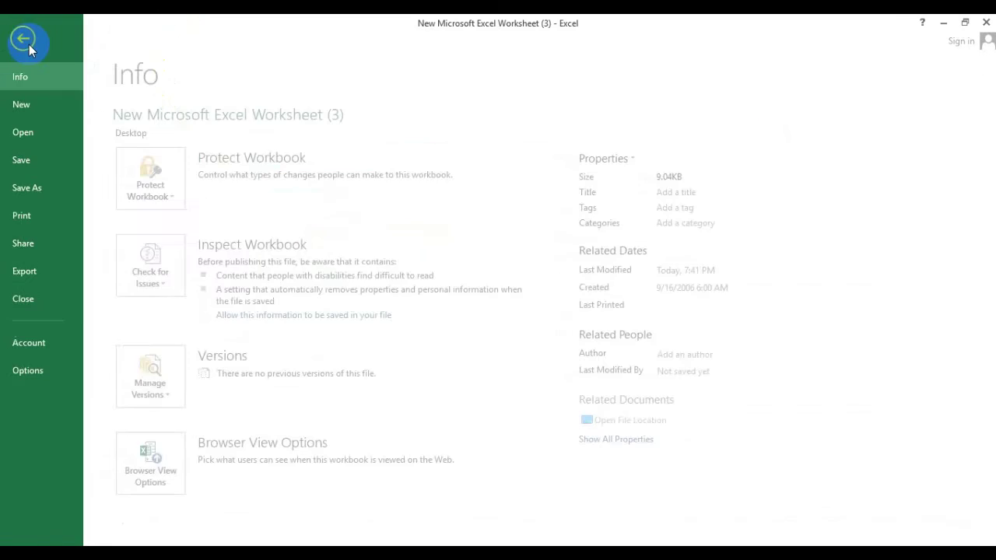
click(35, 370)
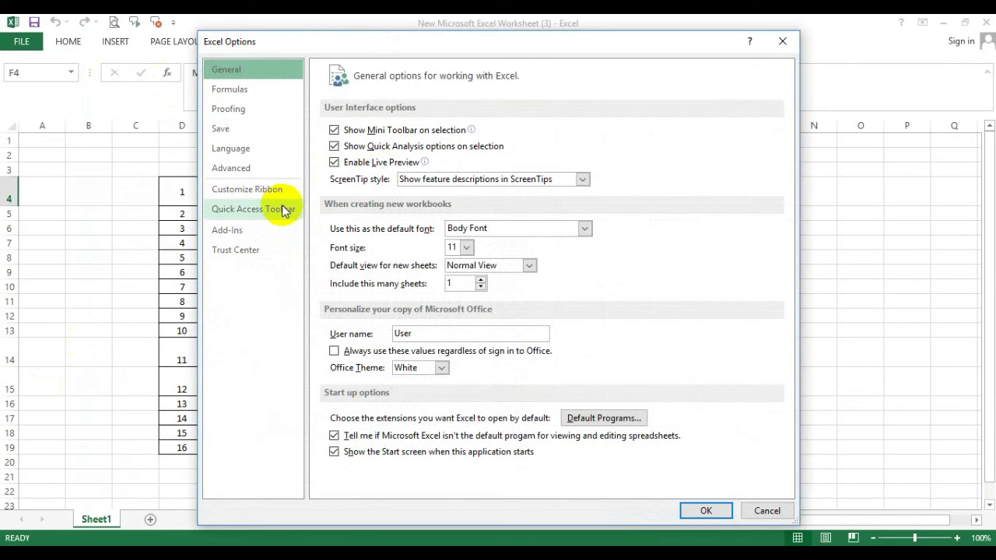
click(275, 210)
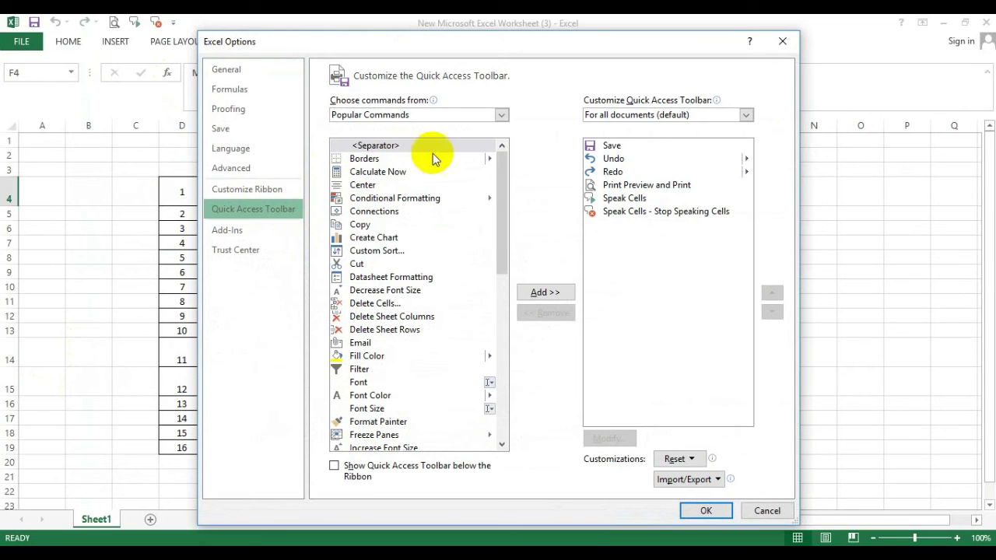
click(501, 117)
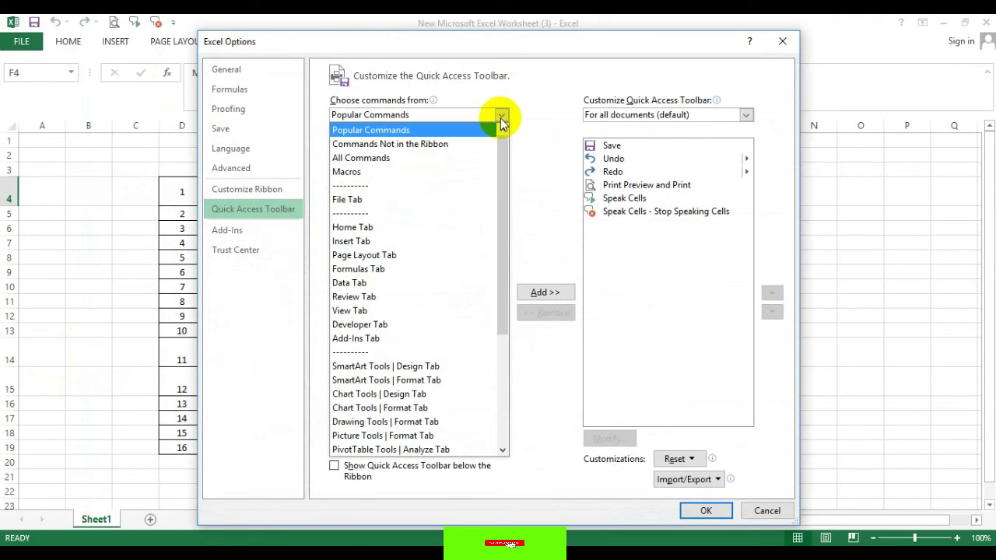
click(271, 296)
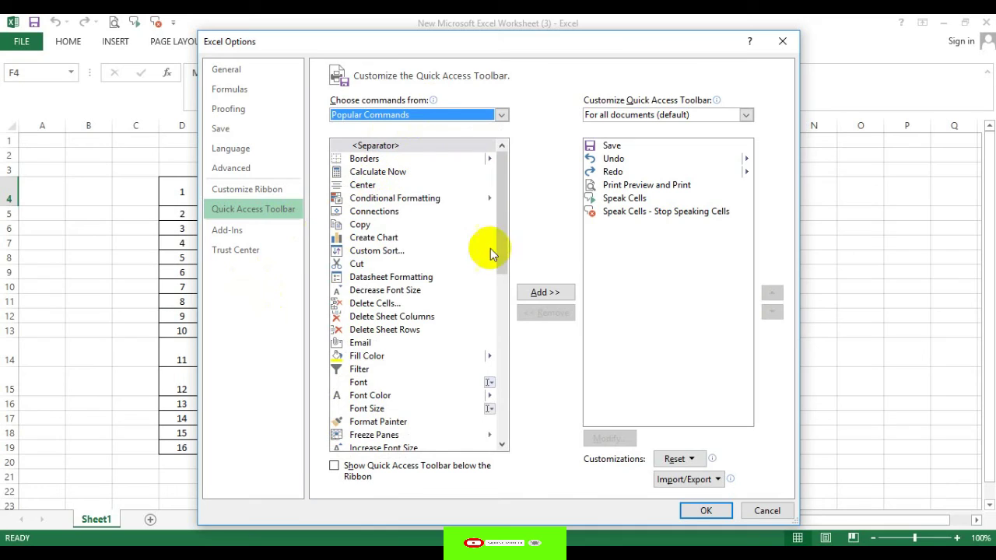
click(631, 202)
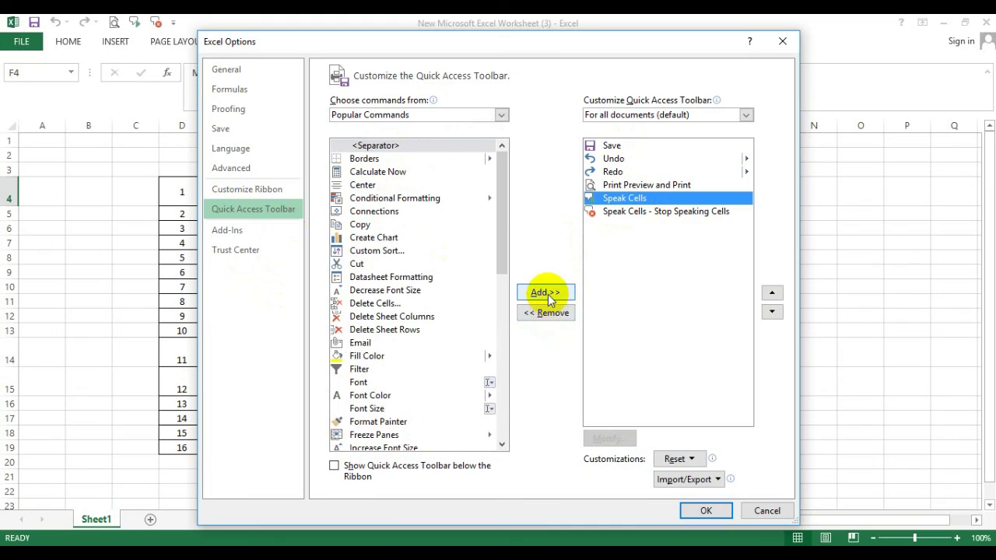
click(555, 314)
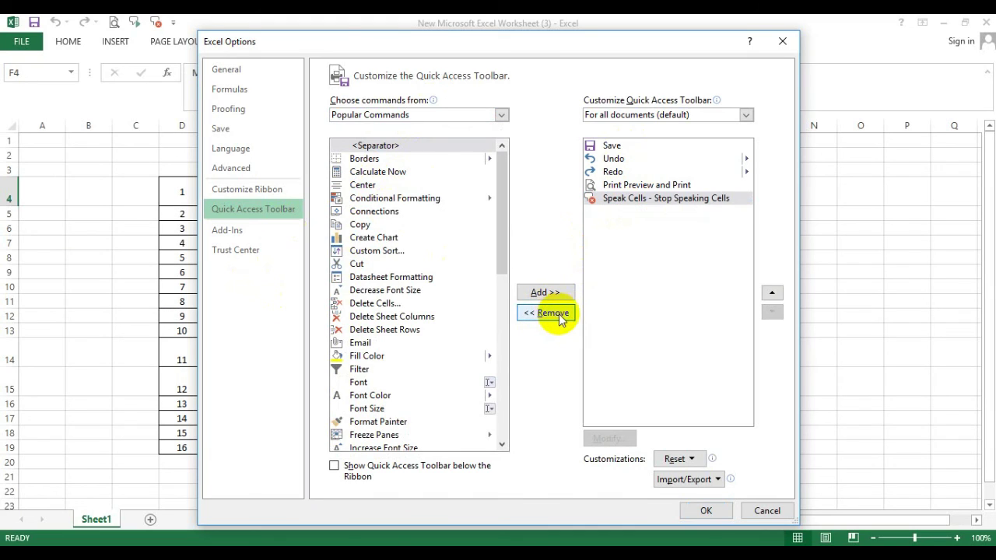
- Remove the Speak Cells - Stop Speaking Cells command from the Quick Access Toolbar and apply the customization
click(659, 204)
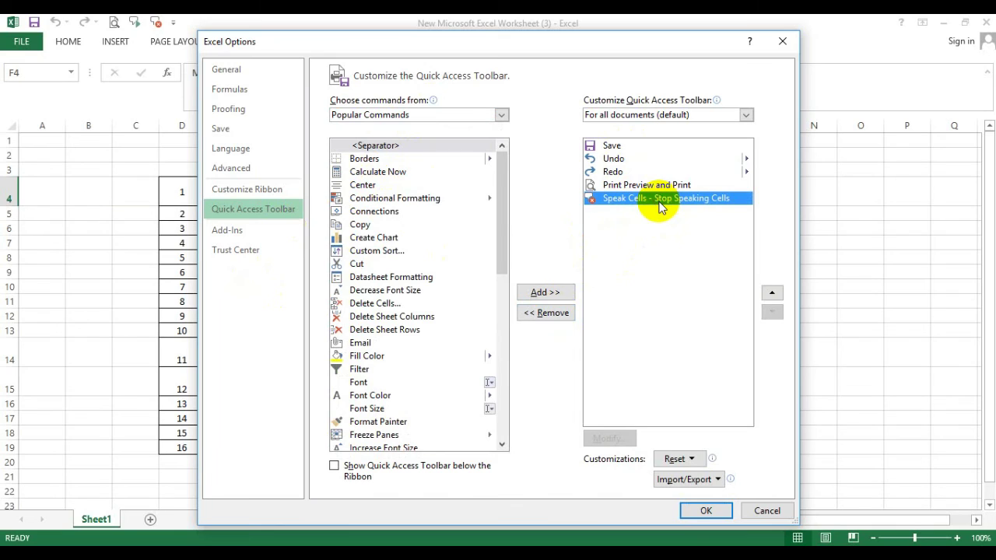
click(554, 314)
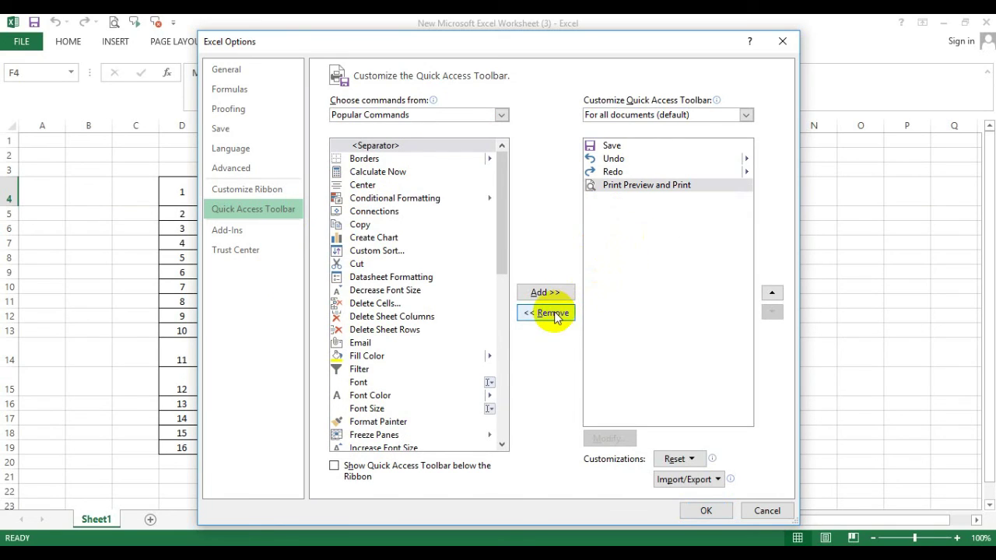
click(706, 511)
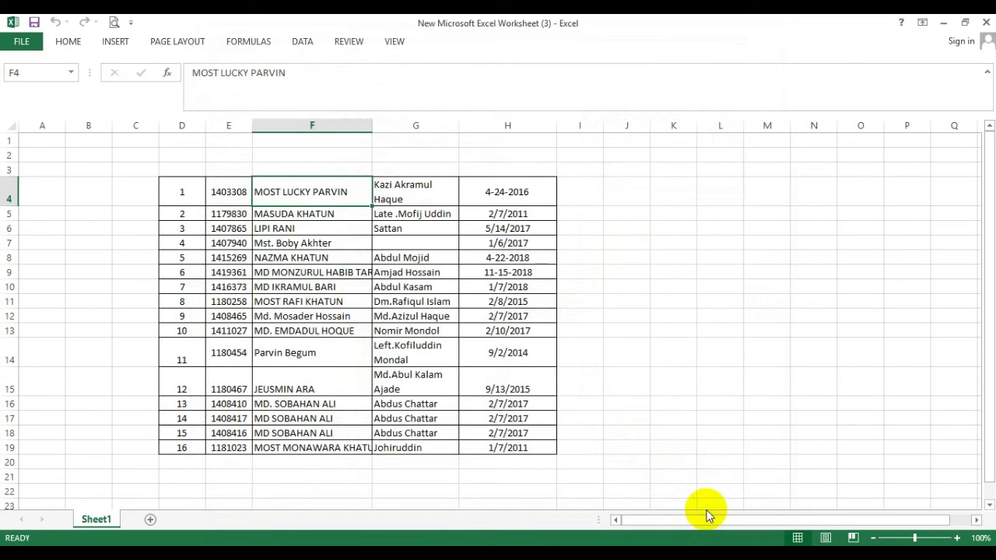
click(657, 287)
click(325, 241)
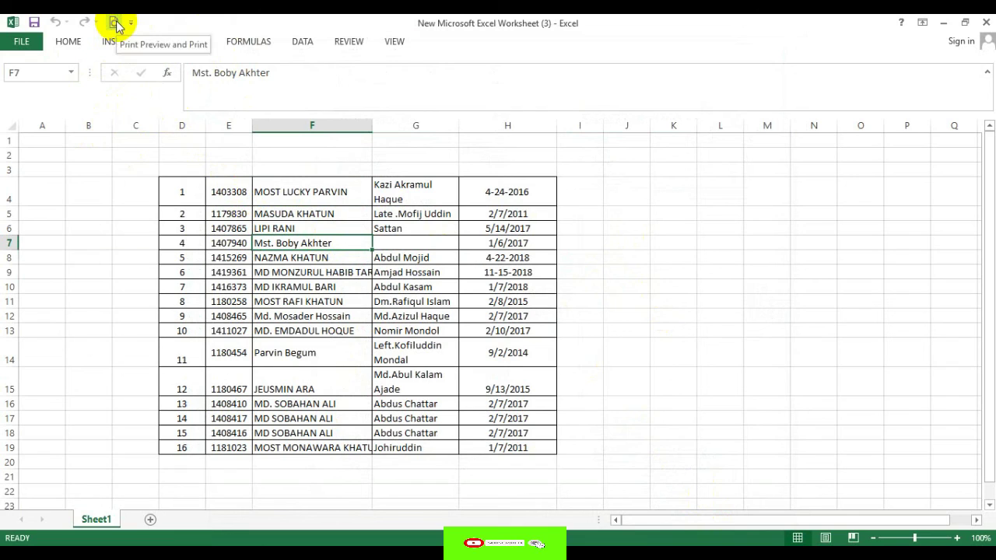
click(461, 244)
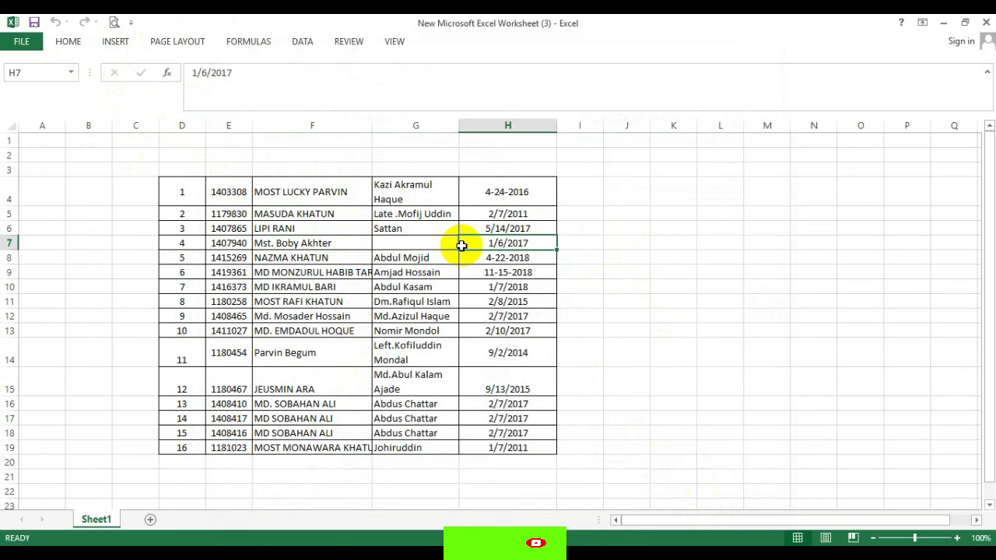